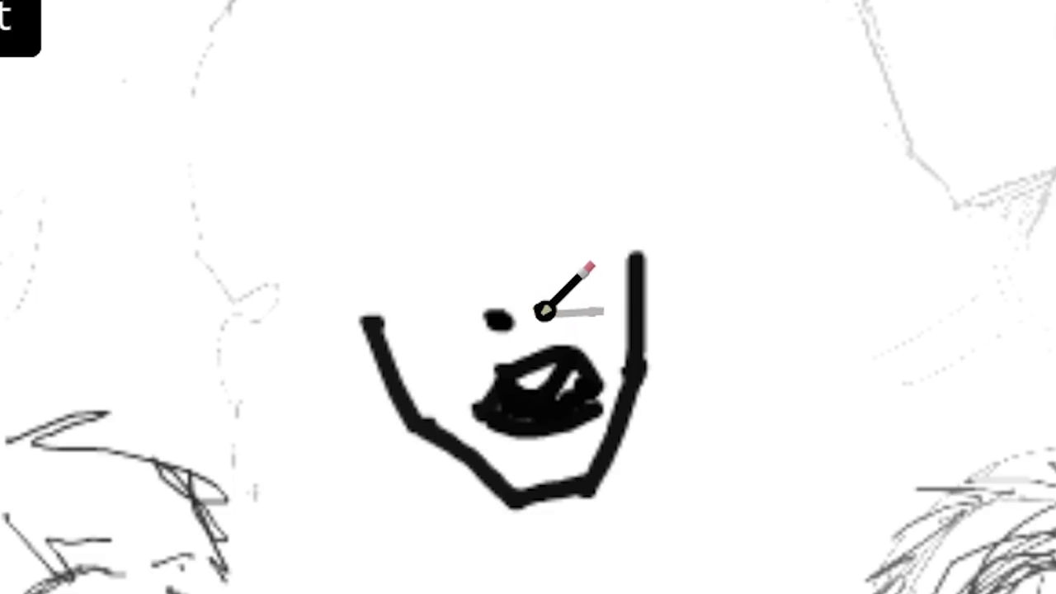
Step: Pencil the second nostril and both eyes with pupils and lower lids onto the face above the mouth
left_click(542, 307)
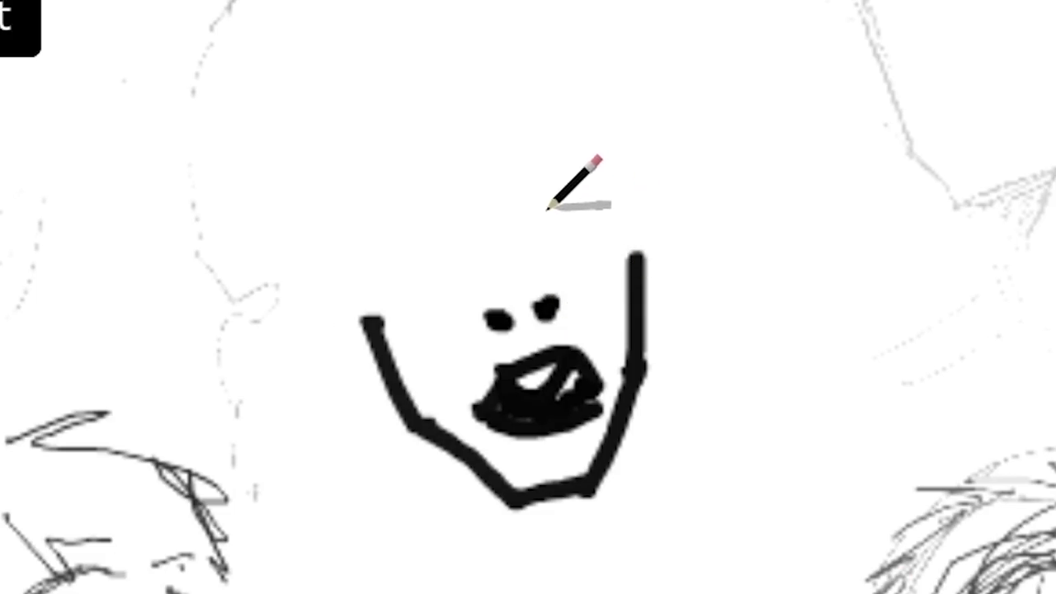
left_click_drag(536, 215, 609, 179)
mouse_move(377, 250)
left_mouse_down()
mouse_move(475, 237)
mouse_move(443, 248)
left_mouse_up()
left_click_drag(581, 180, 587, 209)
left_click_drag(408, 277, 448, 289)
left_click_drag(581, 246, 607, 219)
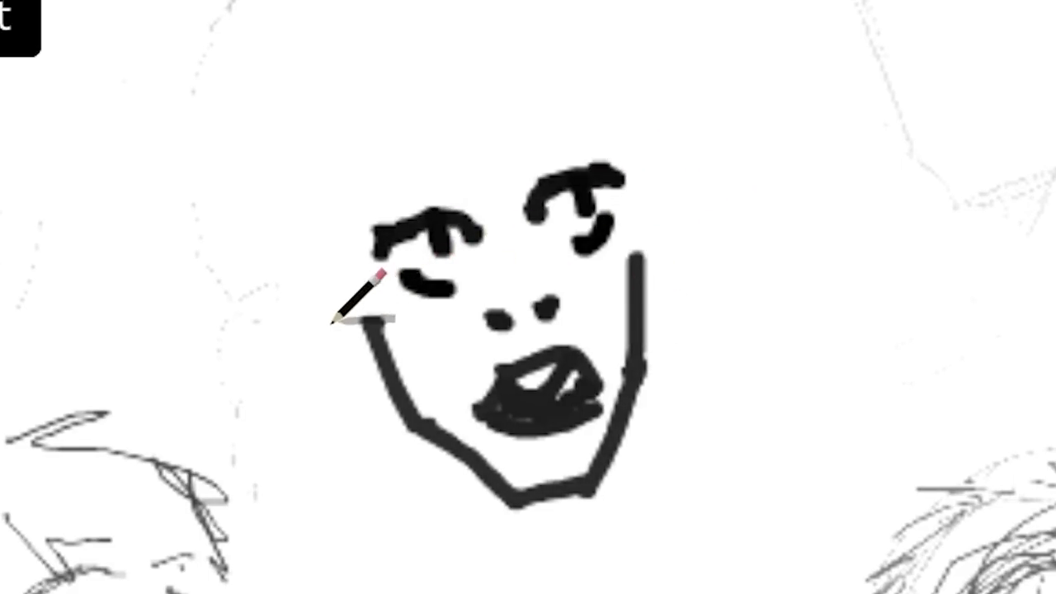
left_click_drag(403, 125, 483, 188)
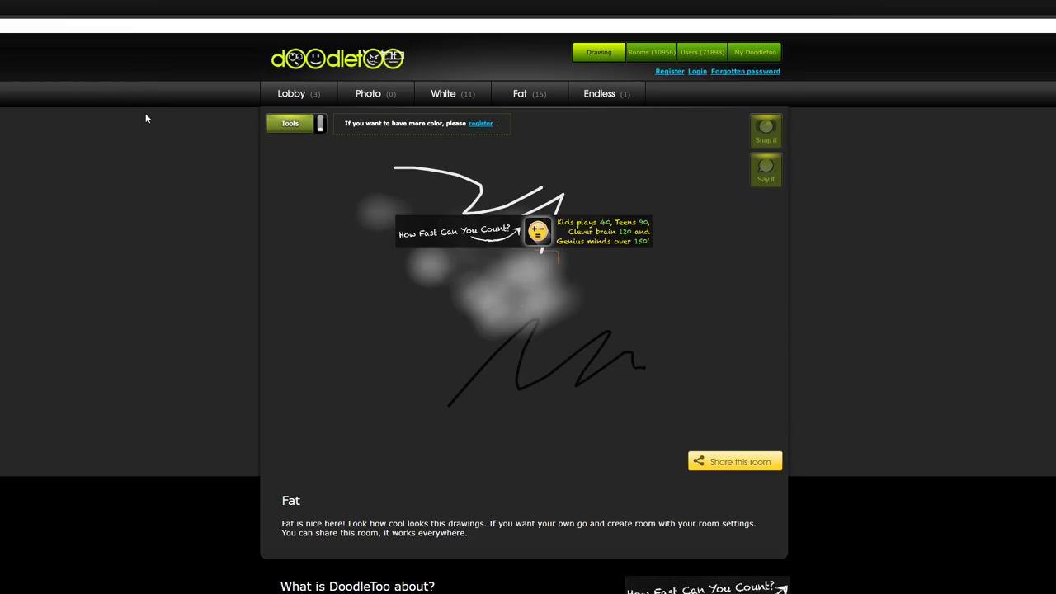
Step: Leave the DoodleToo drawing room and return to the web search results
scroll(146, 118, "down", 5)
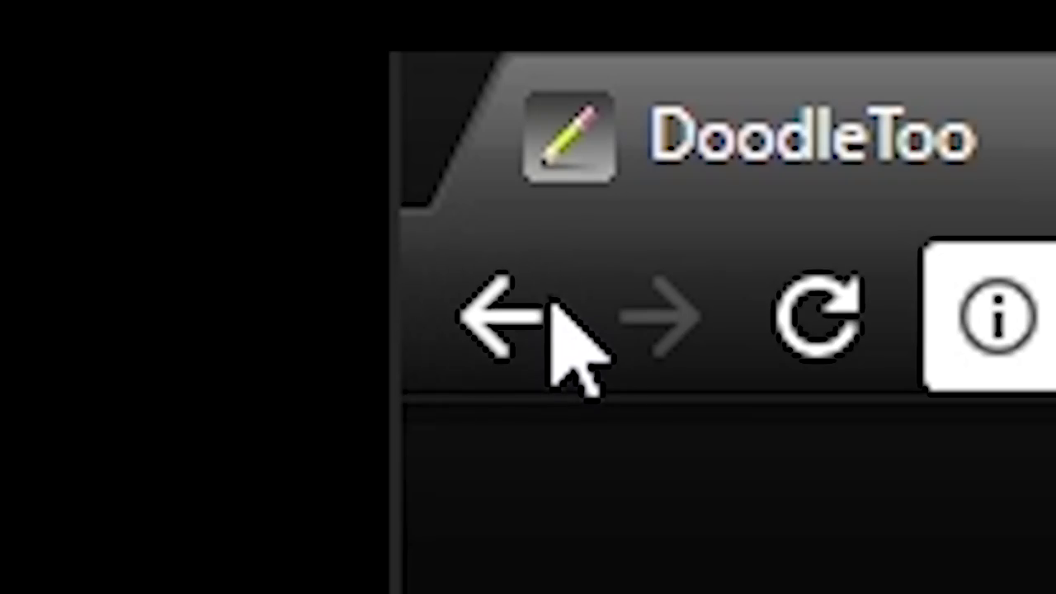
left_click(549, 307)
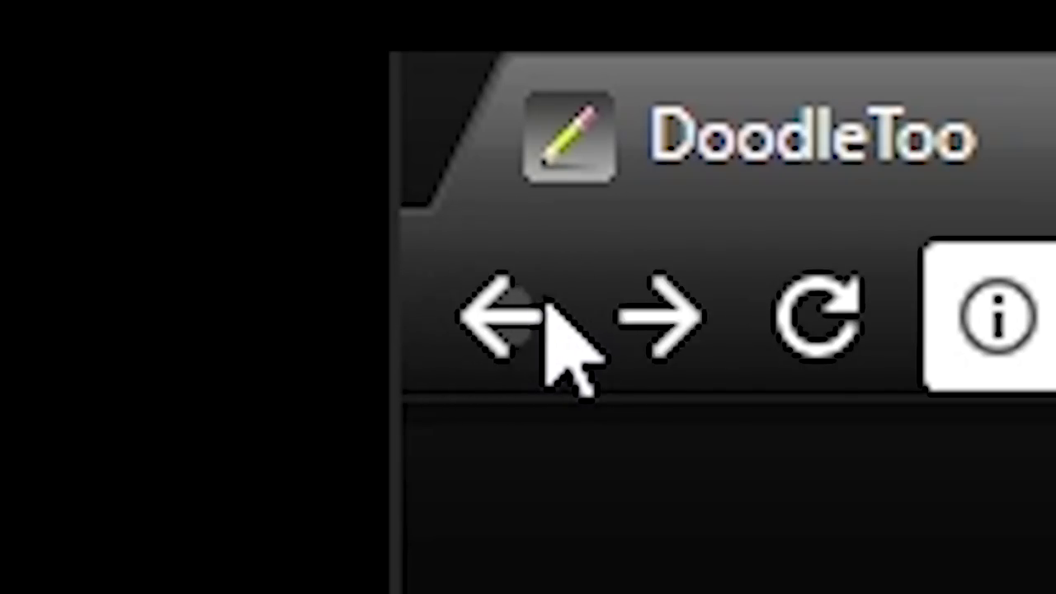
right_click(549, 363)
left_click(320, 512)
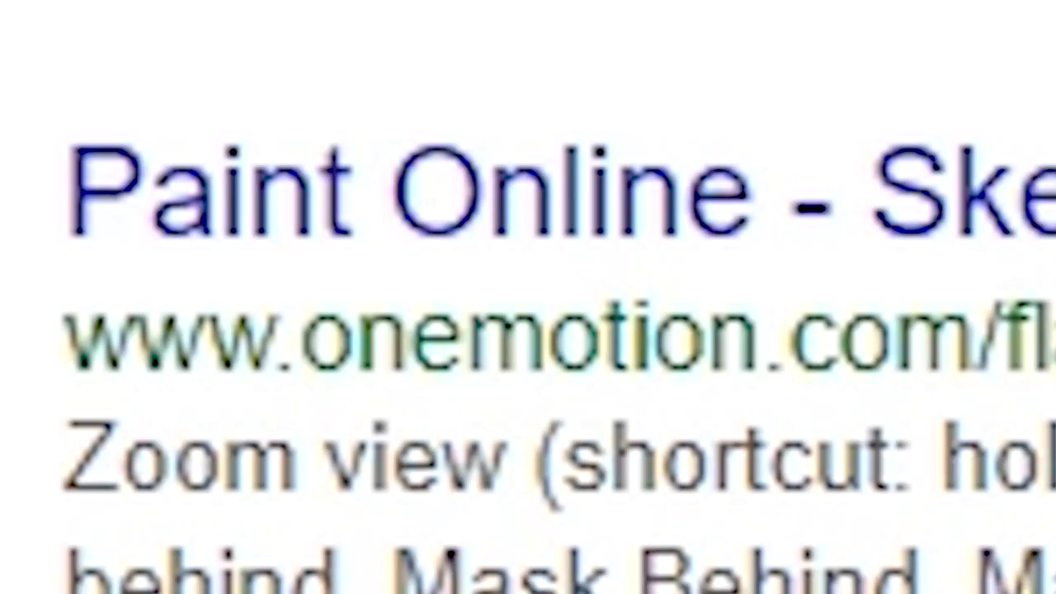
Step: Open the Paint Online sketch page on onemotion.com and enable Adobe Flash Player for it
left_click(561, 194)
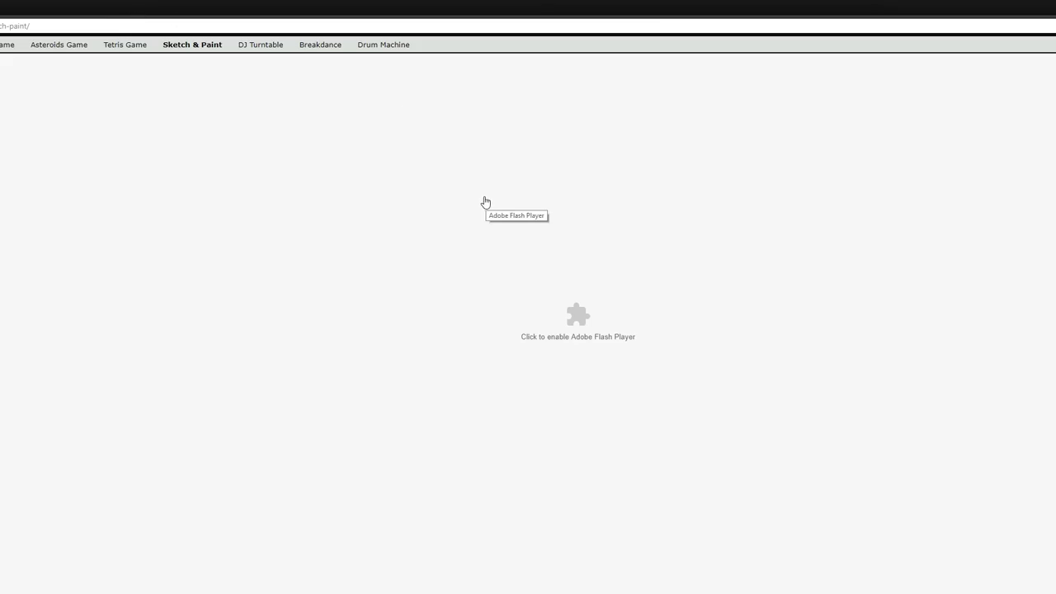
left_click(582, 278)
left_click(0, 80)
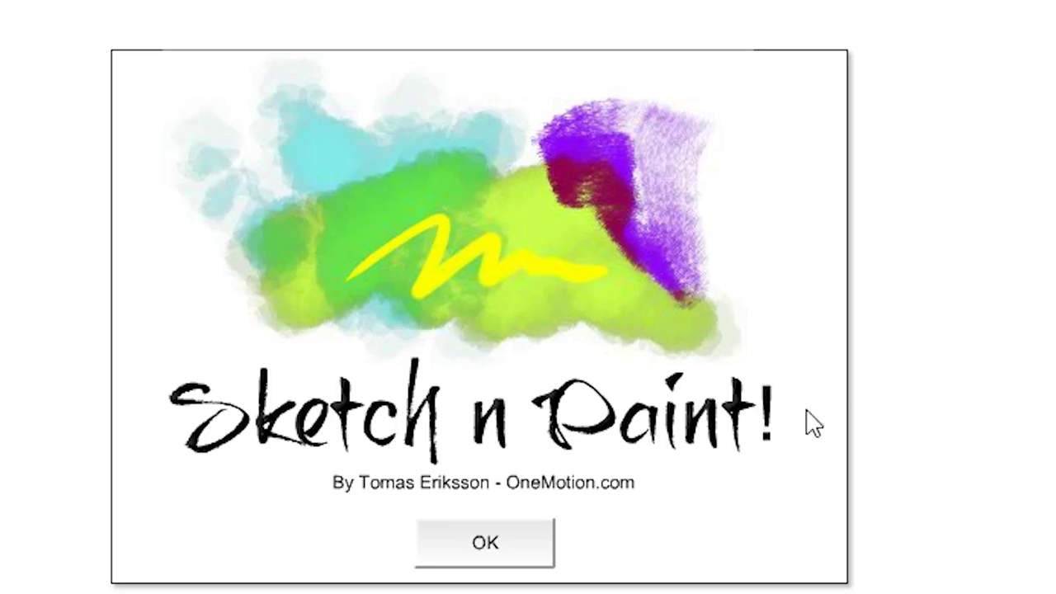
Step: Scribble thin and thick test strokes on the blank Sketch & Paint canvas and clear them
left_click_drag(678, 317, 645, 348)
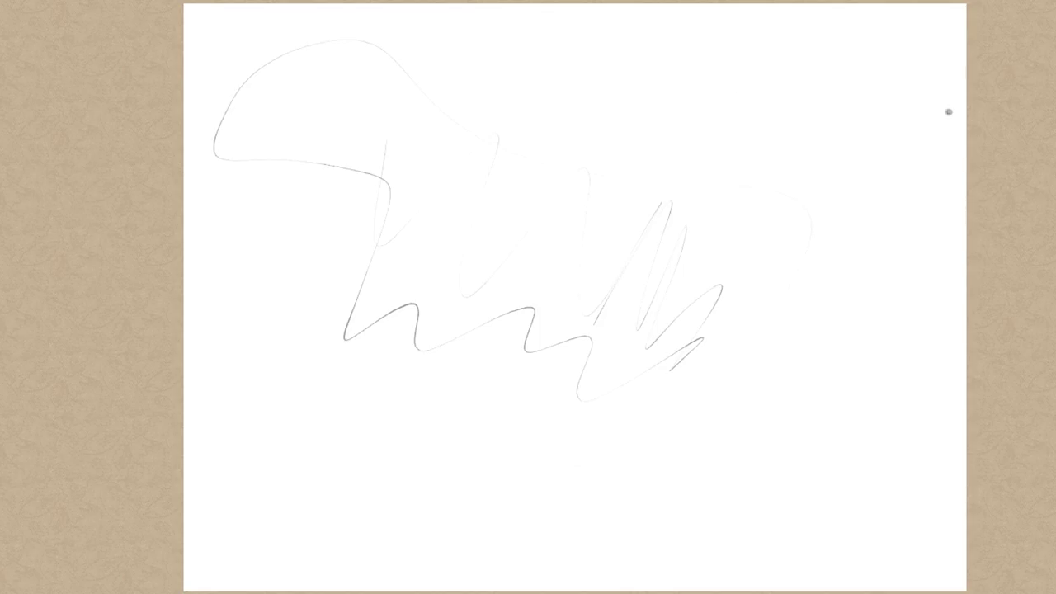
key("Delete")
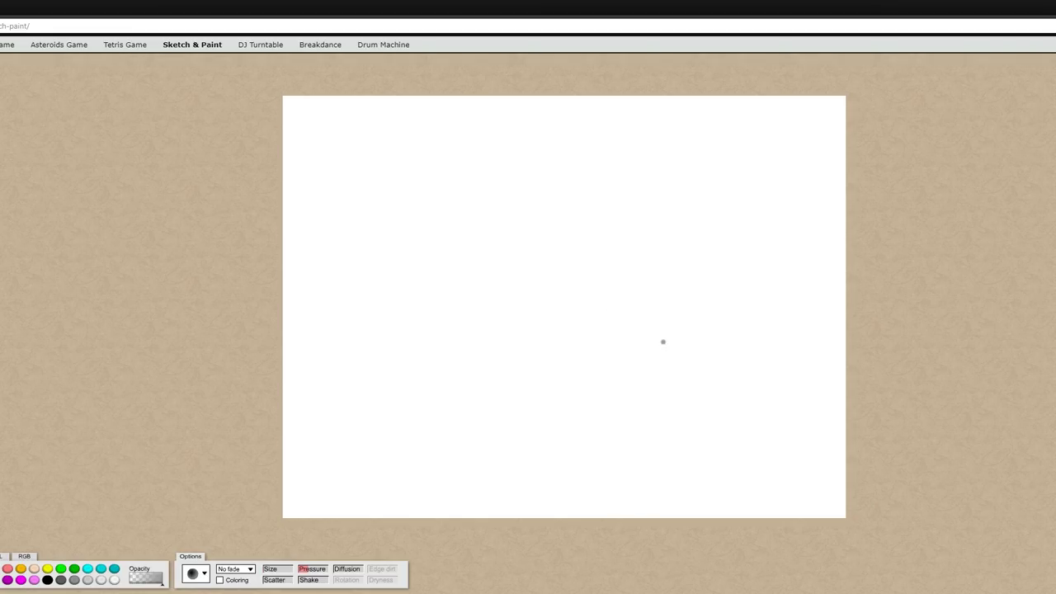
left_click_drag(904, 287, 882, 259)
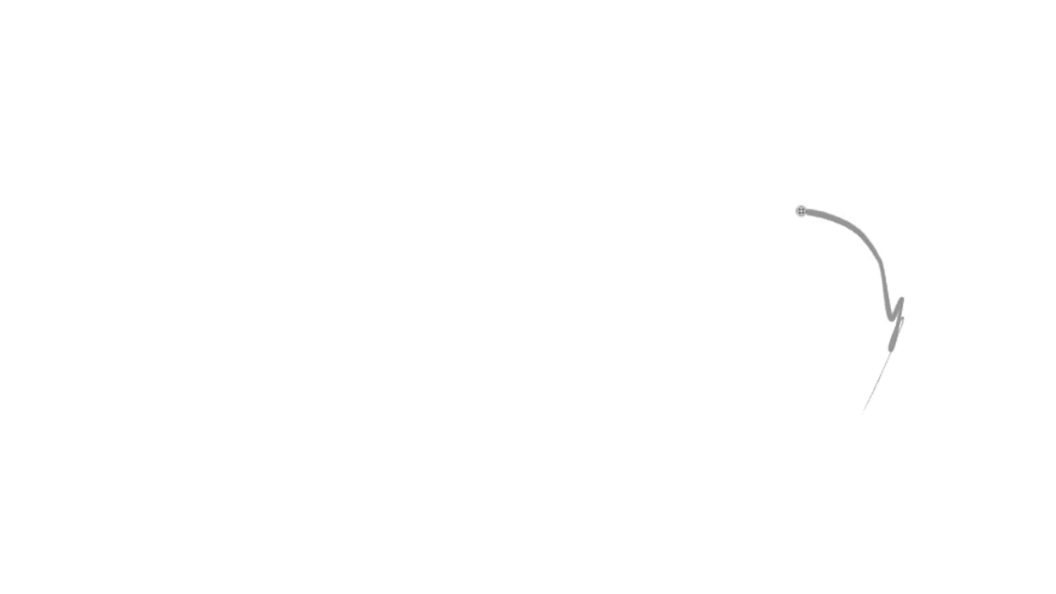
left_click_drag(801, 212, 467, 92)
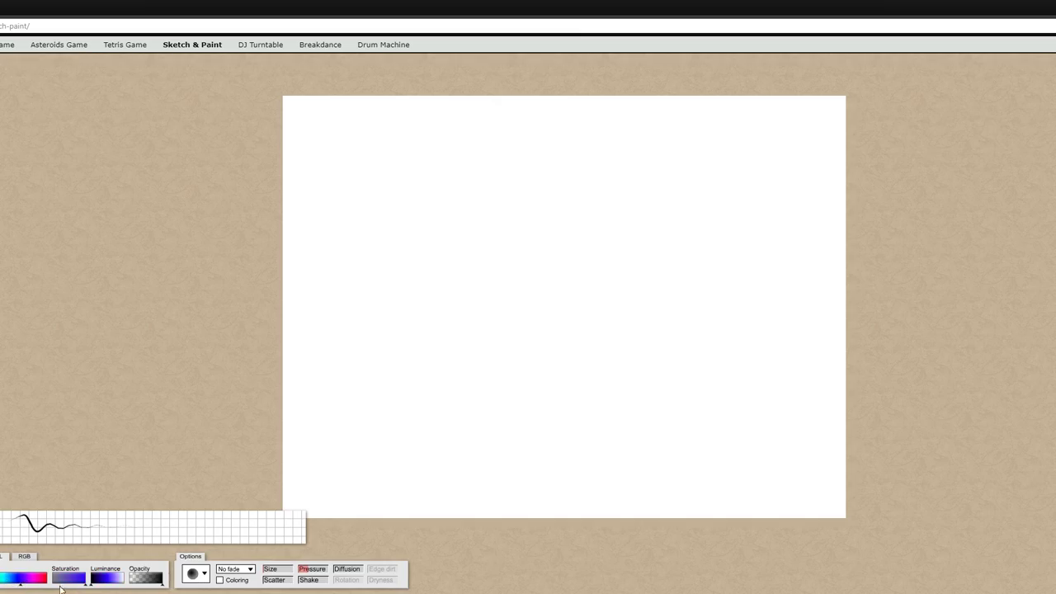
Step: Mix a dark purple paint colour by raising the luminance and shifting the hue from blue
left_click(97, 587)
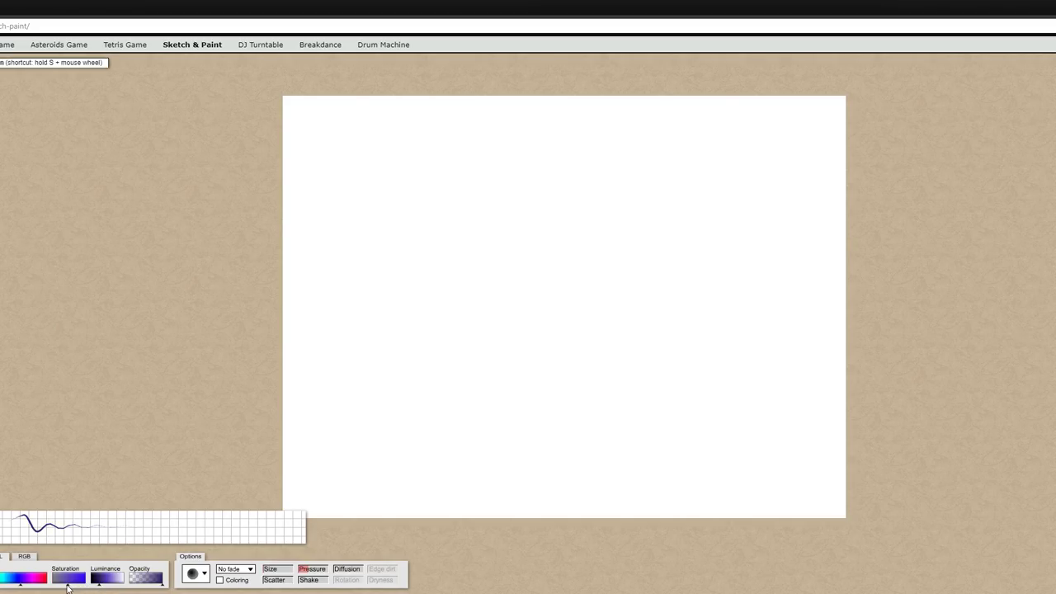
left_click(25, 582)
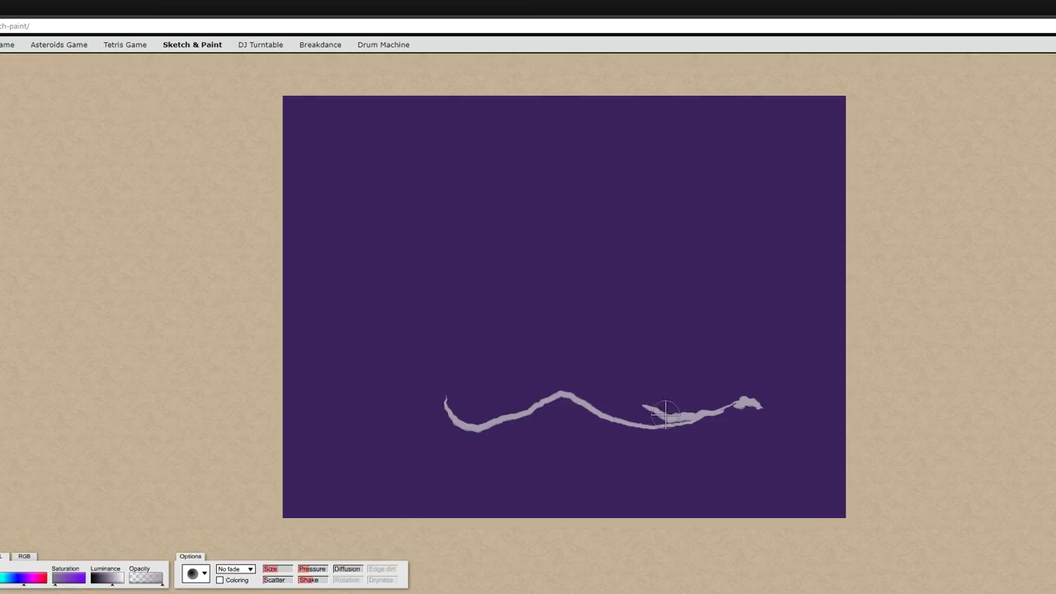
Step: Undo the stray grey strokes and outline the snake's upper body rising from the lower bend
key("ctrl+z")
mouse_move(741, 404)
left_mouse_down()
mouse_move(655, 416)
mouse_move(586, 359)
left_mouse_up()
key("ctrl+z")
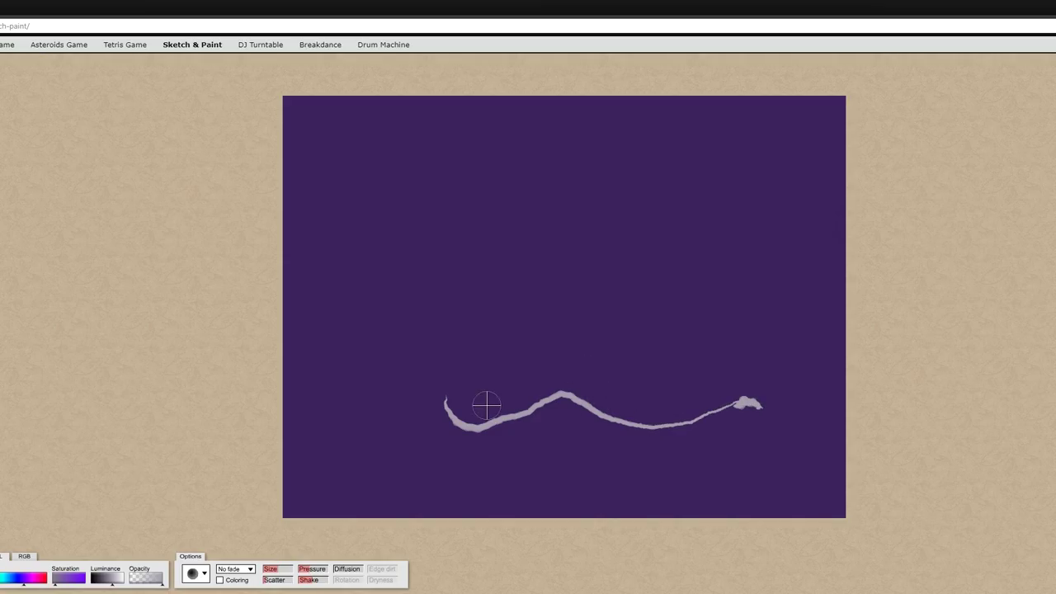
mouse_move(441, 364)
left_mouse_down()
mouse_move(505, 307)
mouse_move(561, 211)
left_mouse_up()
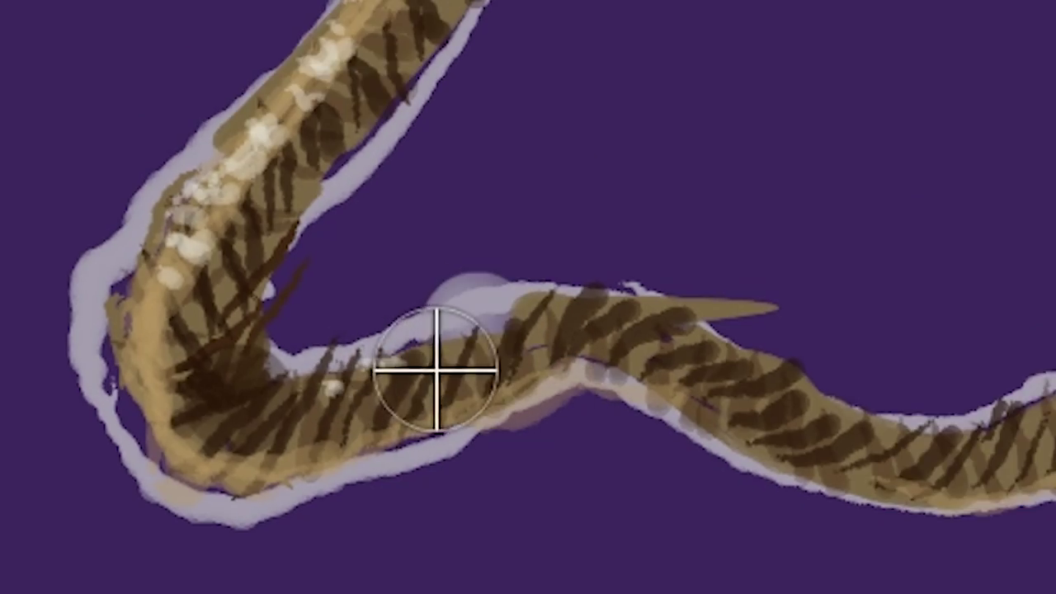
Step: Brush along the pale outline above the snake's lower bend, undoing the last dab
mouse_move(437, 369)
left_mouse_down()
mouse_move(531, 342)
mouse_move(584, 309)
left_mouse_up()
left_click(572, 294)
key("ctrl+z")
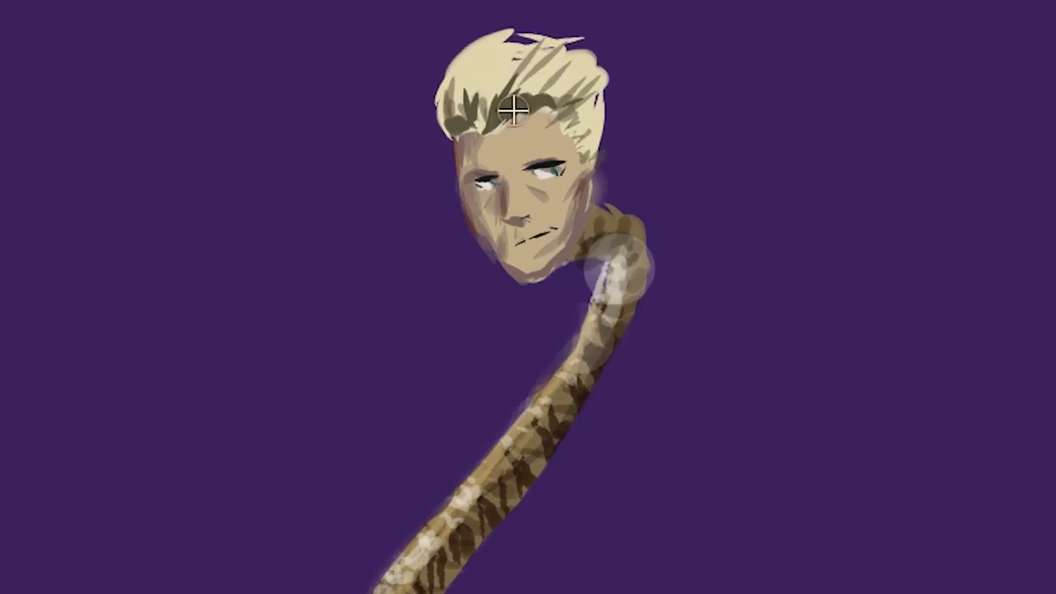
Step: Paint dark strands and pale edge highlights into the blond hair of the snake's human head
left_click_drag(495, 116, 523, 51)
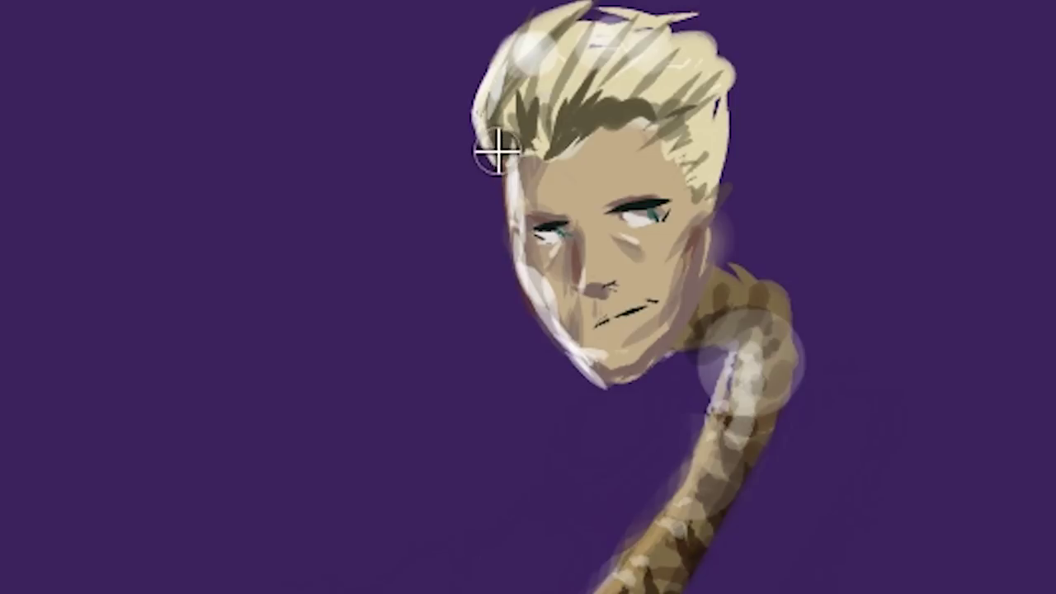
mouse_move(497, 151)
left_mouse_down()
mouse_move(482, 106)
mouse_move(512, 36)
left_mouse_up()
left_click_drag(493, 114, 490, 135)
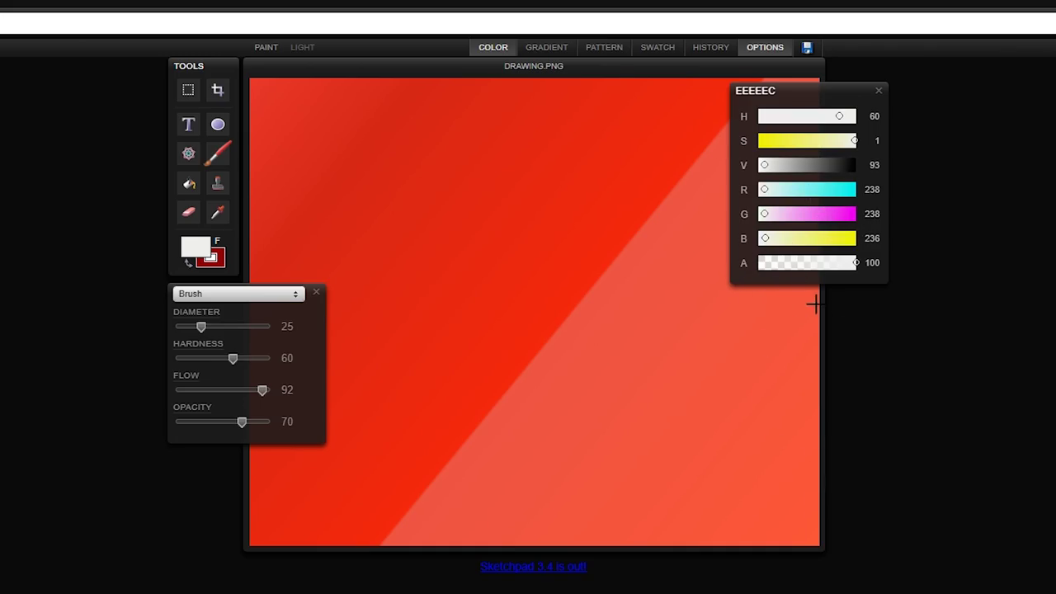
Step: Paint broad off-white strokes across the red canvas with a 35 diameter brush, lowering its hardness
left_click(797, 264)
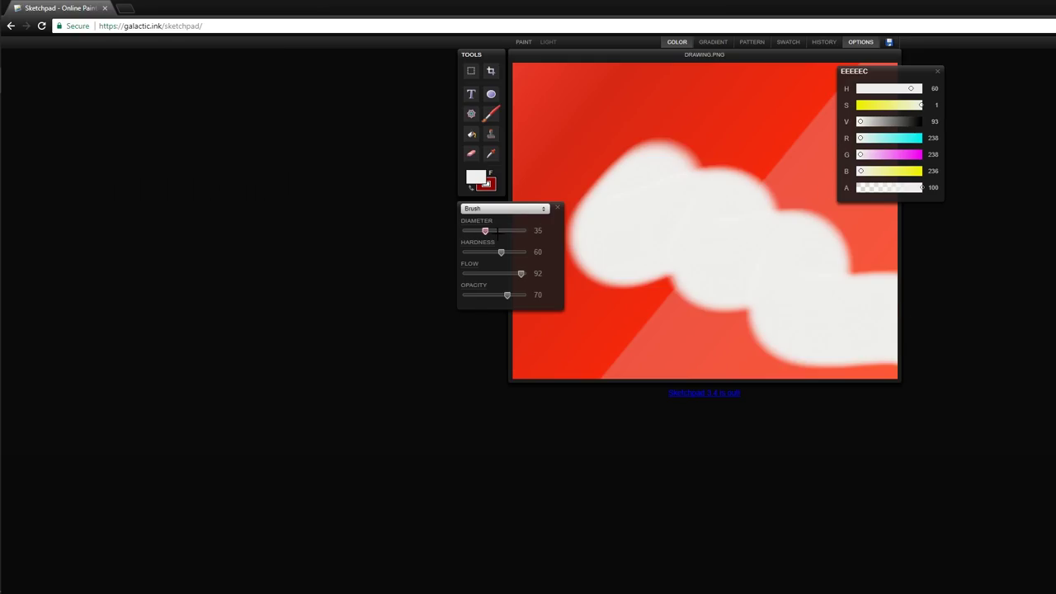
mouse_move(656, 127)
left_mouse_down()
mouse_move(602, 133)
mouse_move(690, 186)
mouse_move(726, 385)
left_mouse_up()
left_click_drag(664, 230, 748, 394)
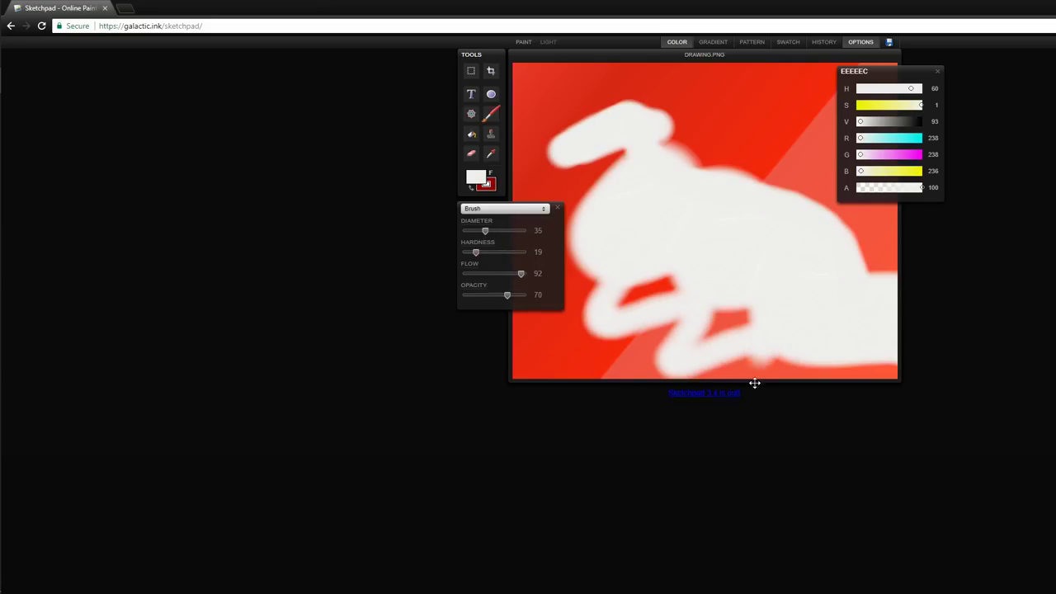
left_click_drag(476, 253, 465, 253)
mouse_move(444, 105)
left_mouse_down()
mouse_move(335, 146)
mouse_move(248, 221)
left_mouse_up()
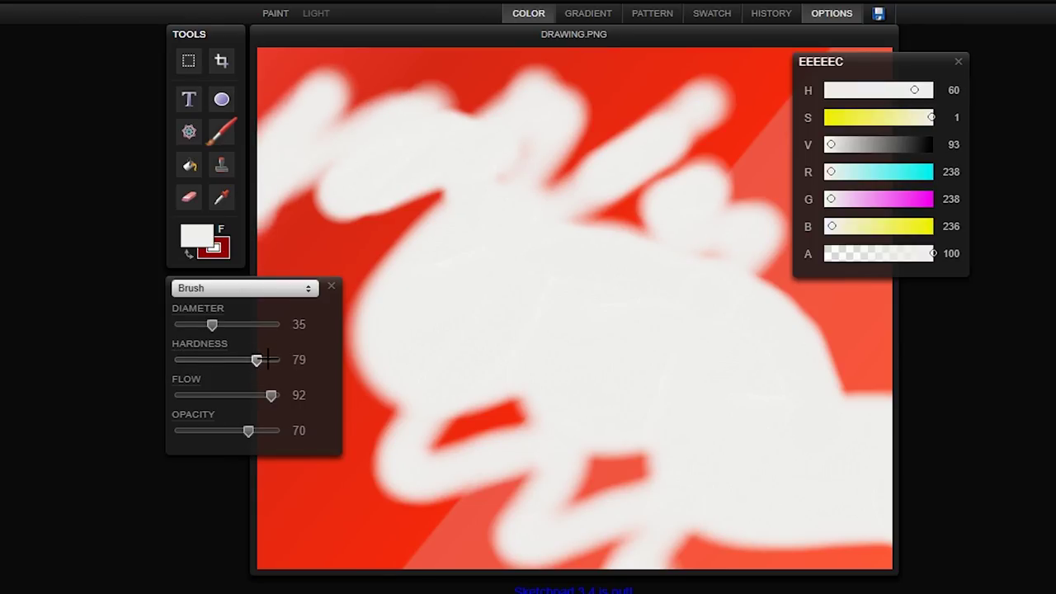
Step: Raise the brush hardness and paint more off-white strokes across the canvas
left_click_drag(269, 360, 277, 359)
mouse_move(384, 224)
left_mouse_down()
mouse_move(288, 297)
mouse_move(457, 432)
mouse_move(544, 521)
mouse_move(611, 470)
left_mouse_up()
mouse_move(798, 492)
left_mouse_down()
mouse_move(696, 460)
mouse_move(393, 224)
mouse_move(578, 478)
left_mouse_up()
Step: Undo all the off-white brush strokes on the red canvas
key("ctrl+z")
key("ctrl+z")
key("ctrl+z")
key("ctrl+z")
key("ctrl+z")
key("ctrl+z")
key("ctrl+z")
key("ctrl+z")
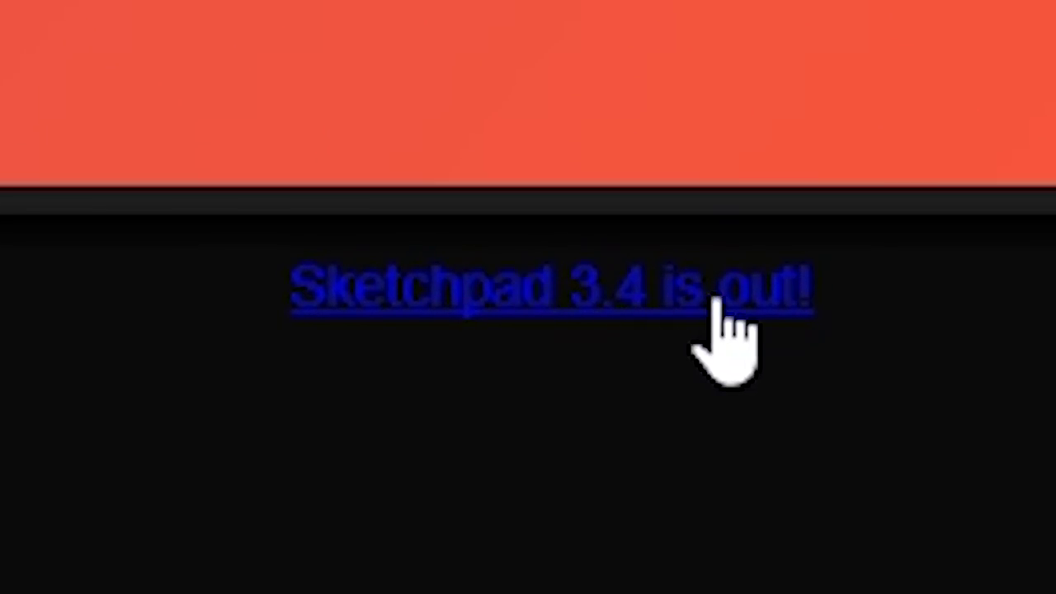
Step: Open the newer Sketchpad version and choose the Chimpzilla clipart
left_click(586, 579)
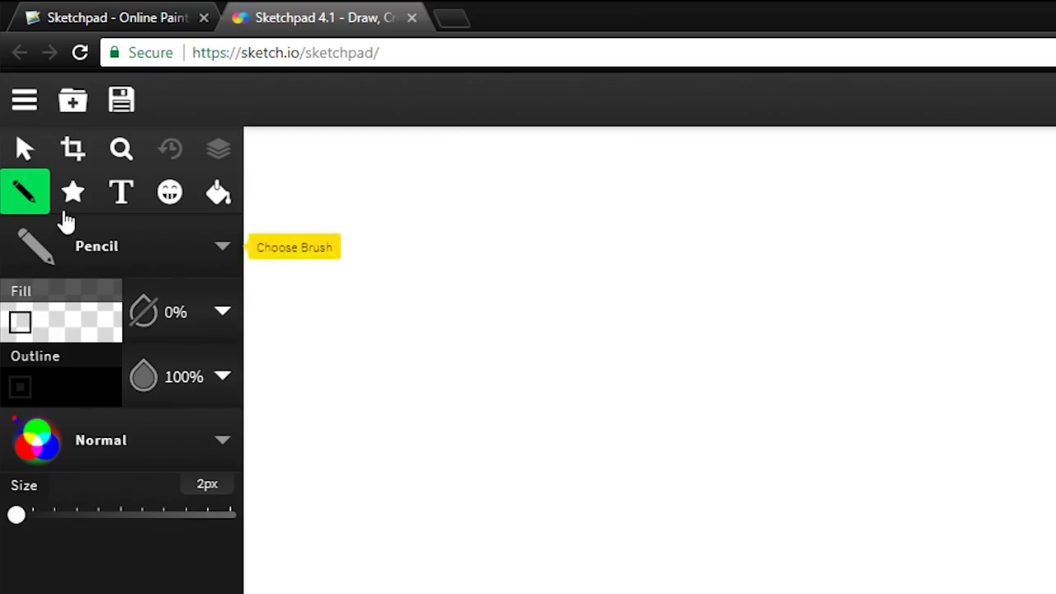
left_click(169, 194)
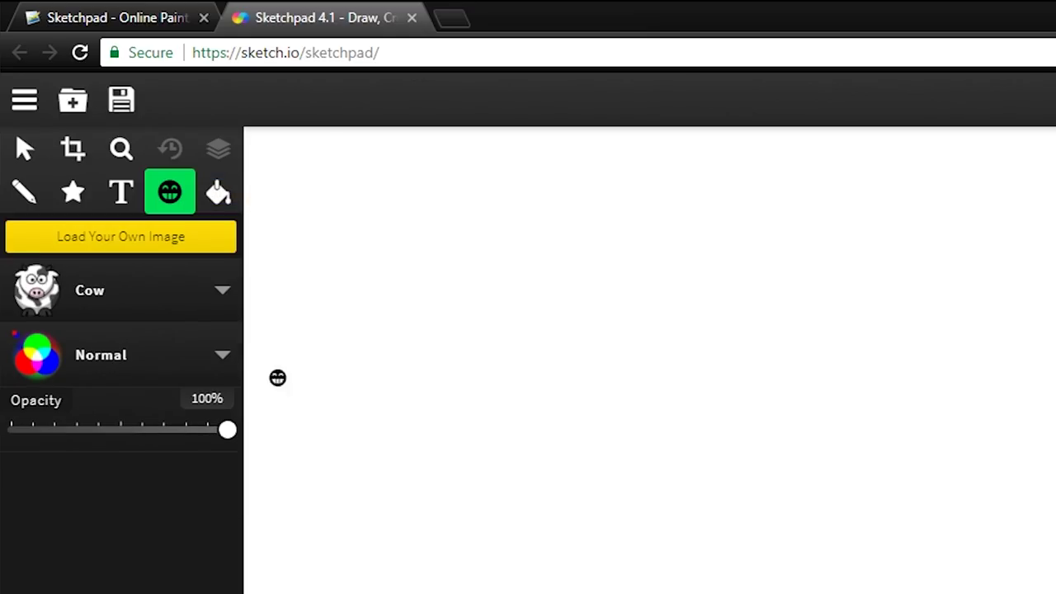
left_click(202, 303)
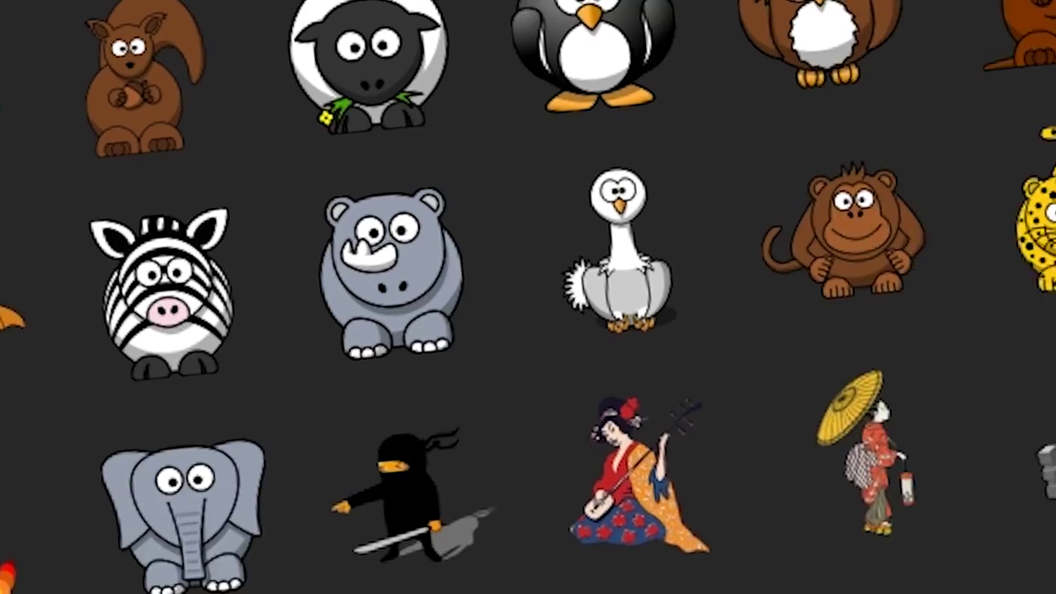
scroll(747, 326, "down", 4)
left_click(728, 299)
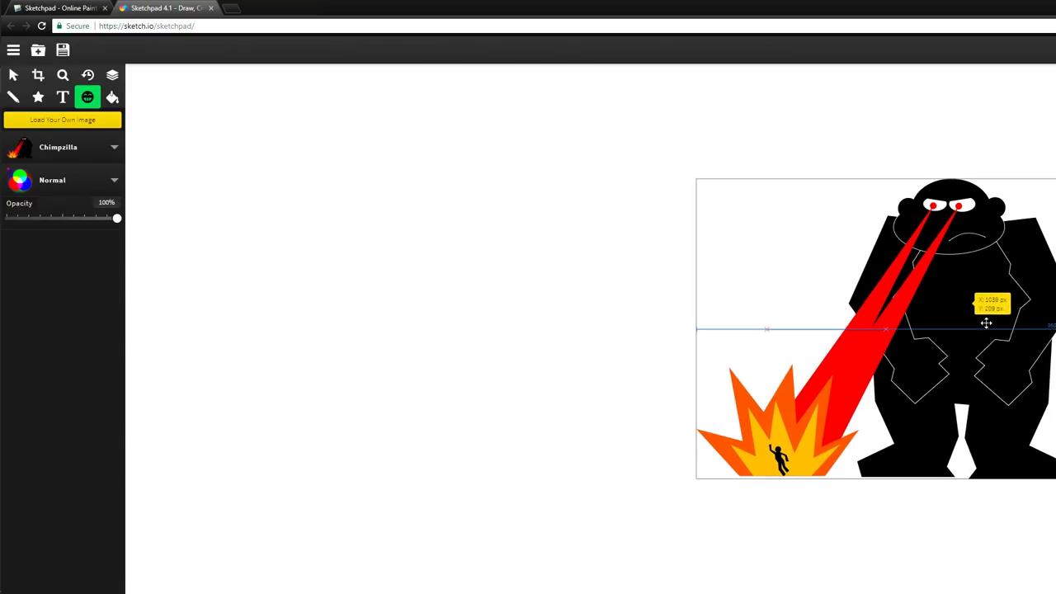
Step: Place the Chimpzilla clipart on the blank canvas, then shrink and reposition it
left_click_drag(986, 323, 987, 323)
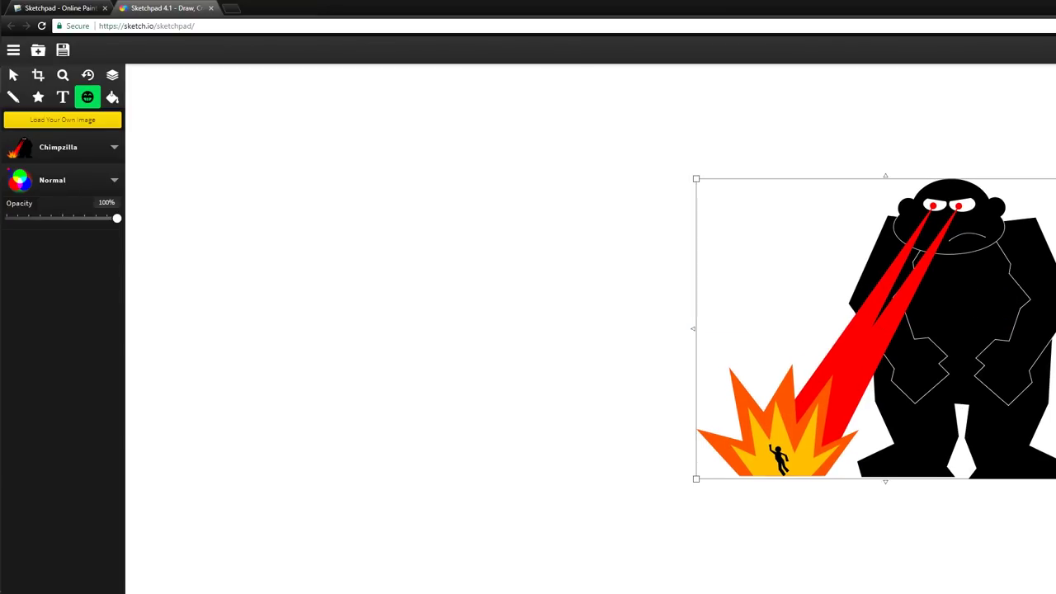
left_click_drag(1055, 478, 998, 511)
left_click_drag(992, 326, 784, 227)
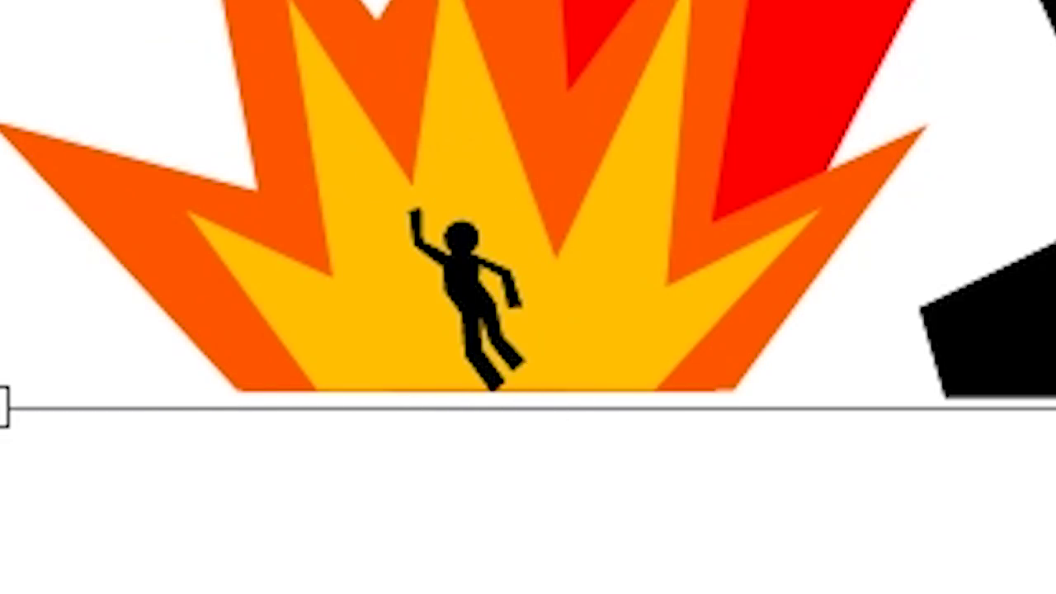
left_click(642, 365)
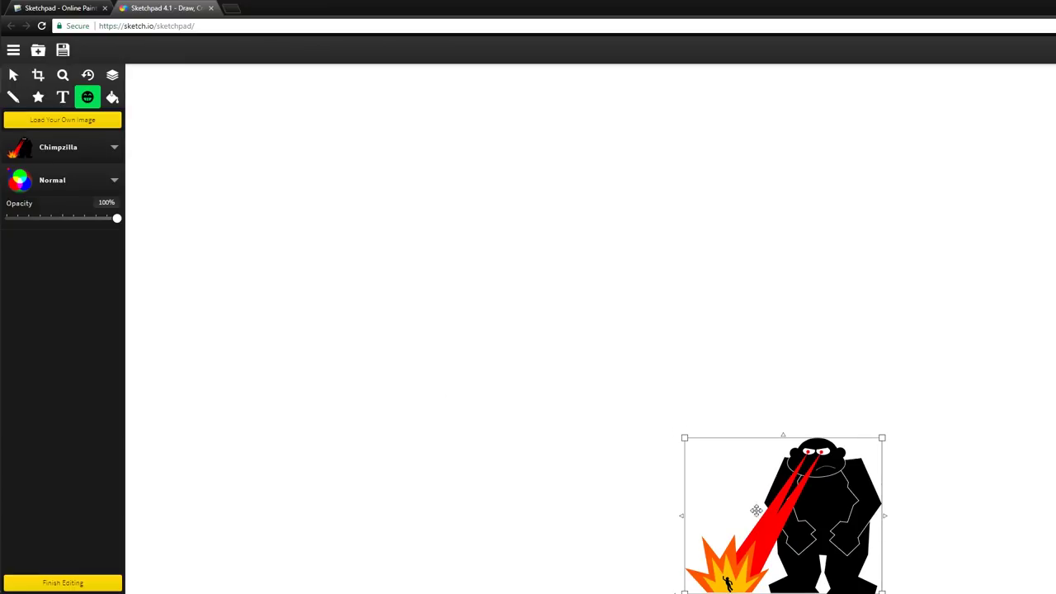
Step: Fill the canvas background with a blue radial gradient behind Chimpzilla
left_click(98, 183)
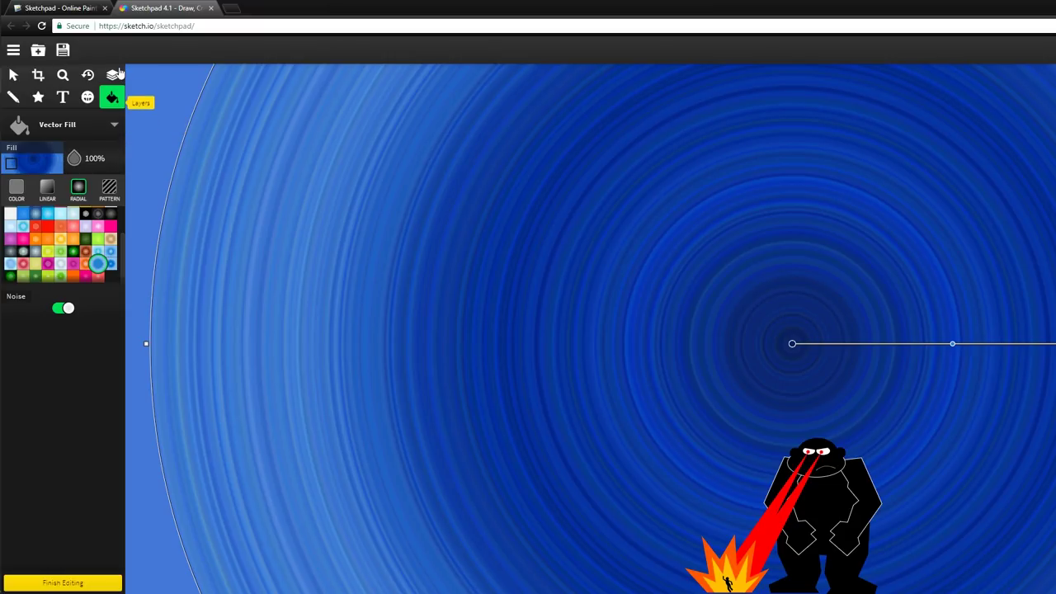
Step: Pick the Chimpzilla clipart from the layers, move it up the canvas and enlarge it
left_click(113, 74)
left_click(50, 115)
left_click_drag(864, 551, 898, 363)
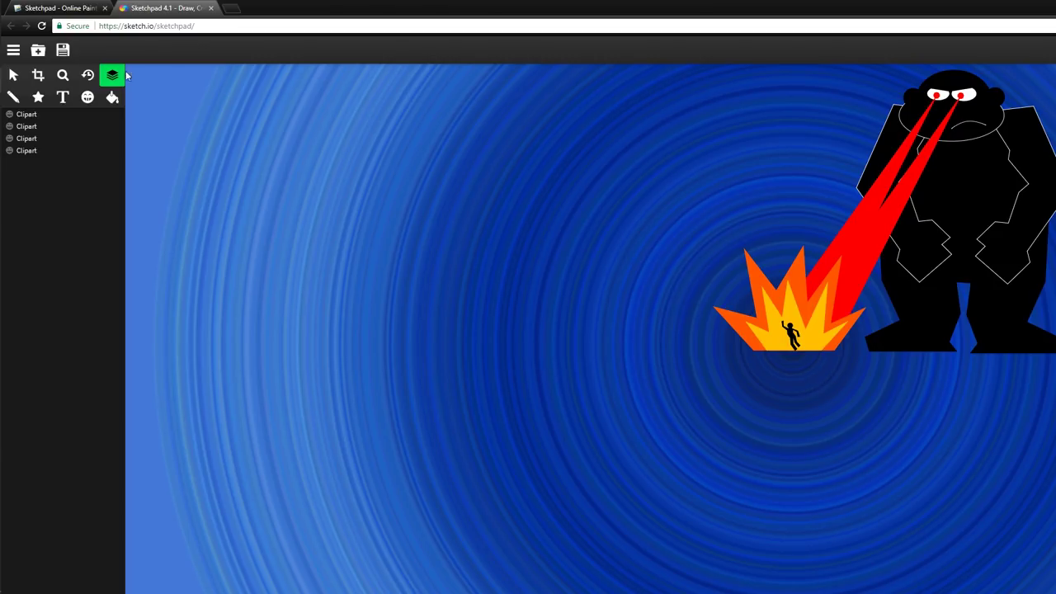
Step: Choose the Fur brush and adjust its line width
left_click(13, 96)
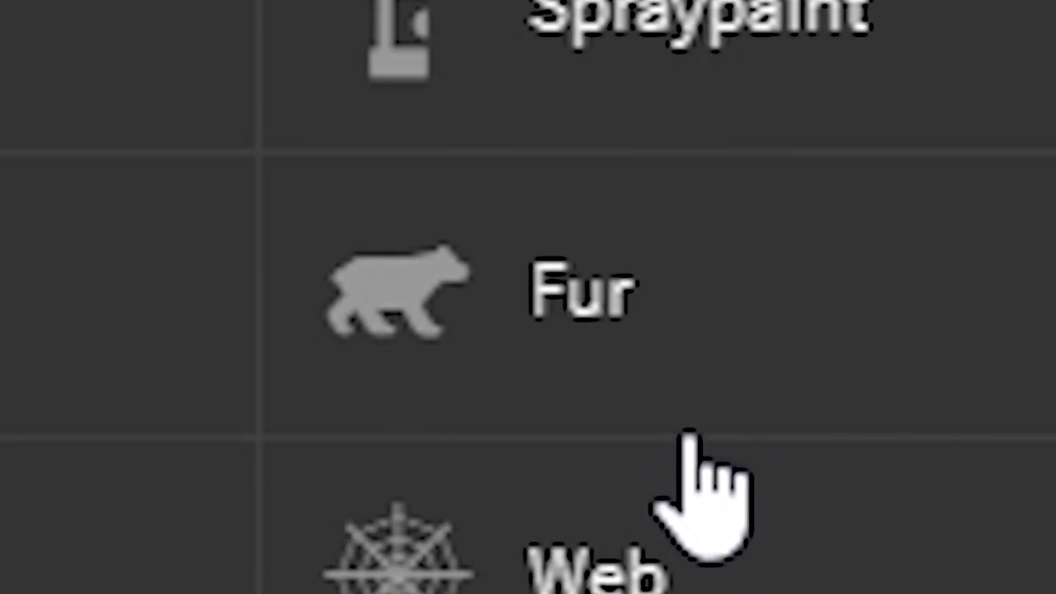
left_click(701, 215)
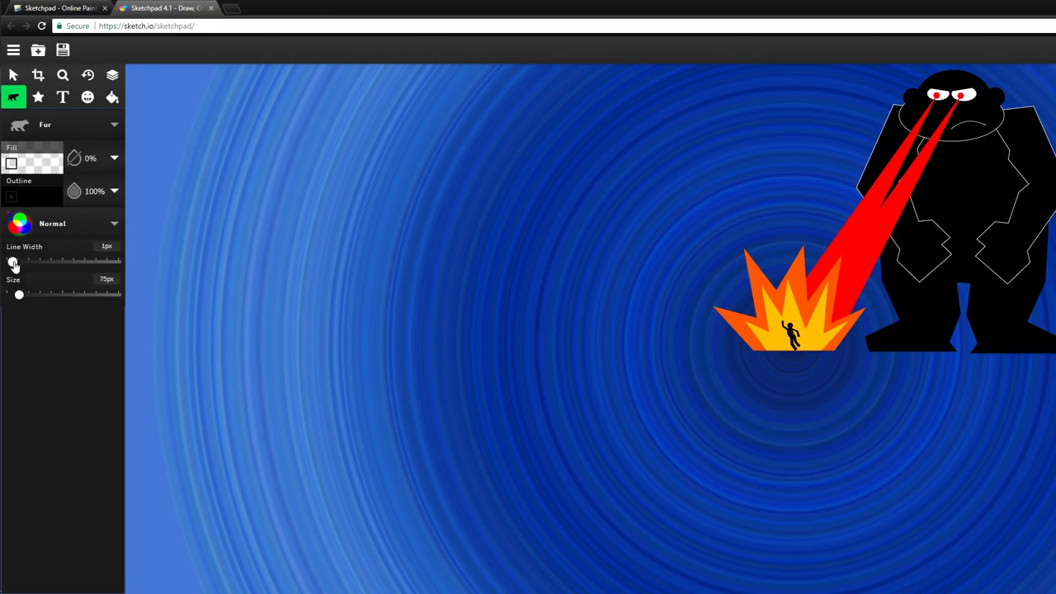
mouse_move(13, 264)
left_mouse_down()
mouse_move(79, 266)
mouse_move(151, 290)
mouse_move(10, 268)
left_mouse_up()
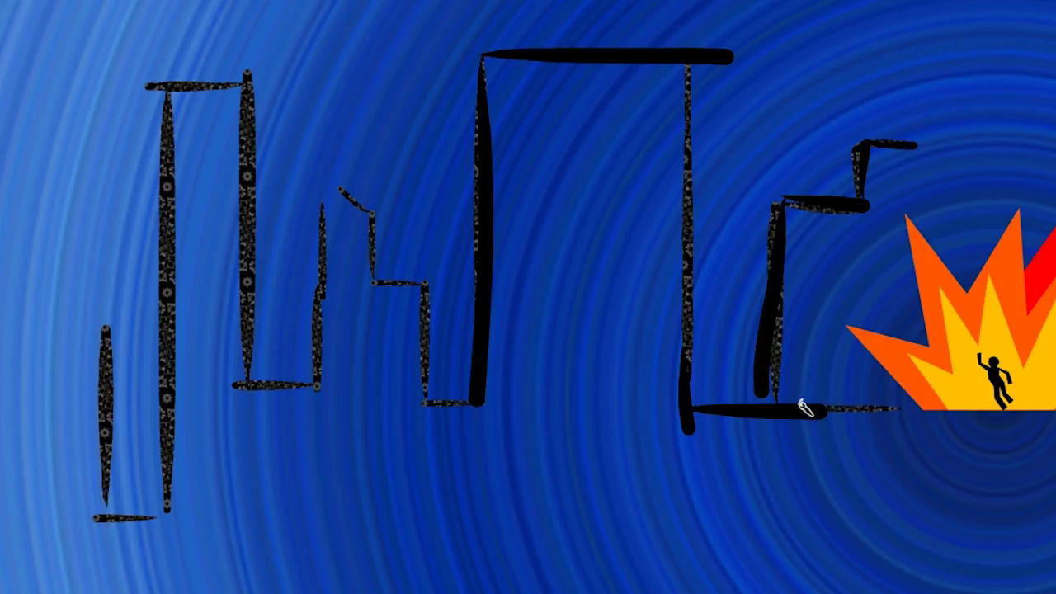
Step: Add black skyline strokes and paint Disco-blended rays bursting from the explosion with the Streamer brush
mouse_move(784, 591)
left_mouse_down()
mouse_move(790, 503)
mouse_move(702, 479)
left_mouse_up()
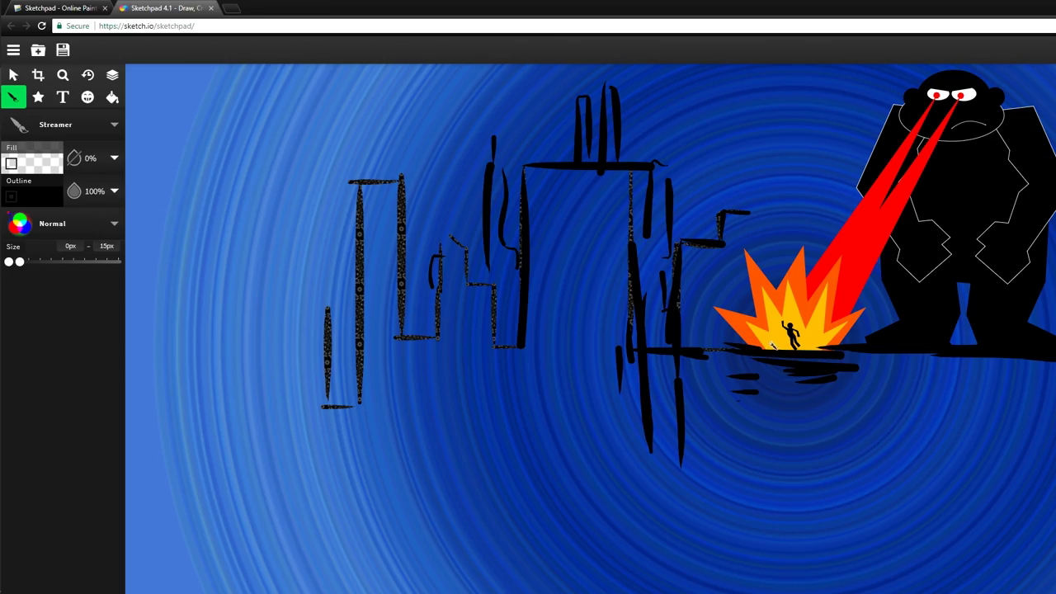
left_click(67, 224)
left_click(175, 386)
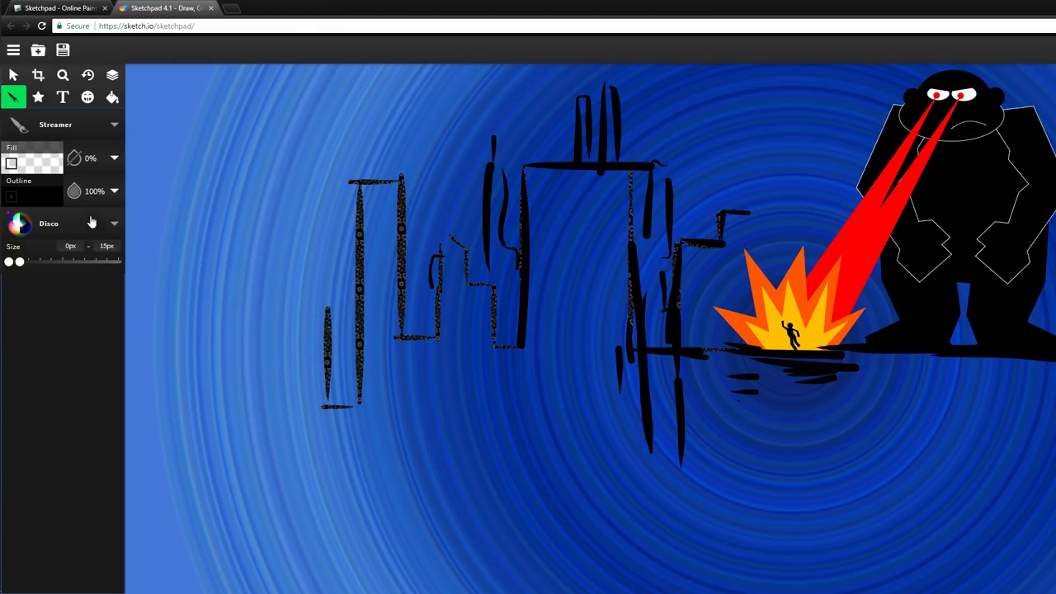
left_click(55, 195)
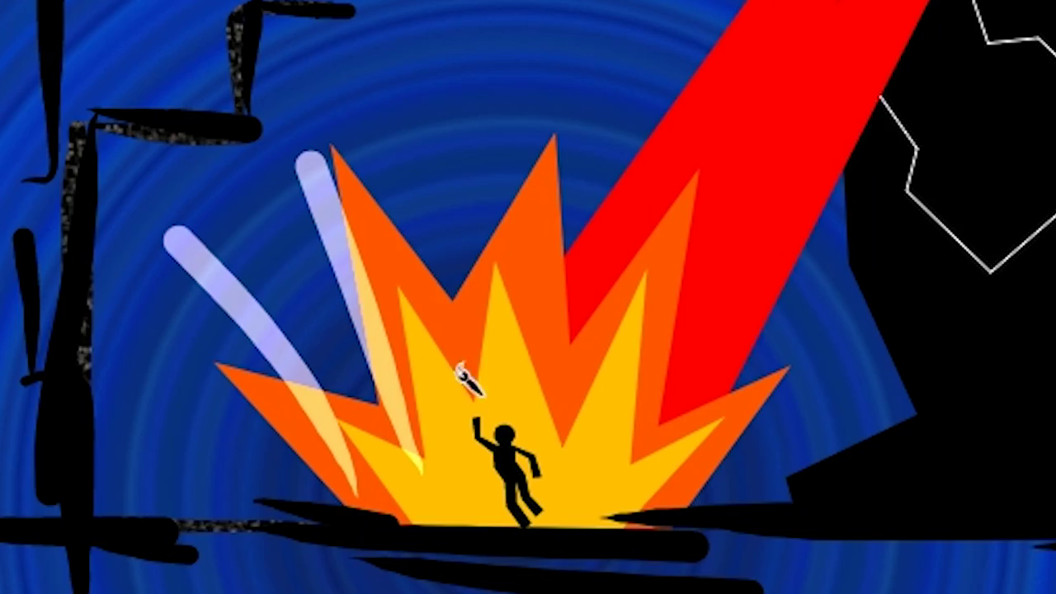
left_click_drag(784, 293, 782, 208)
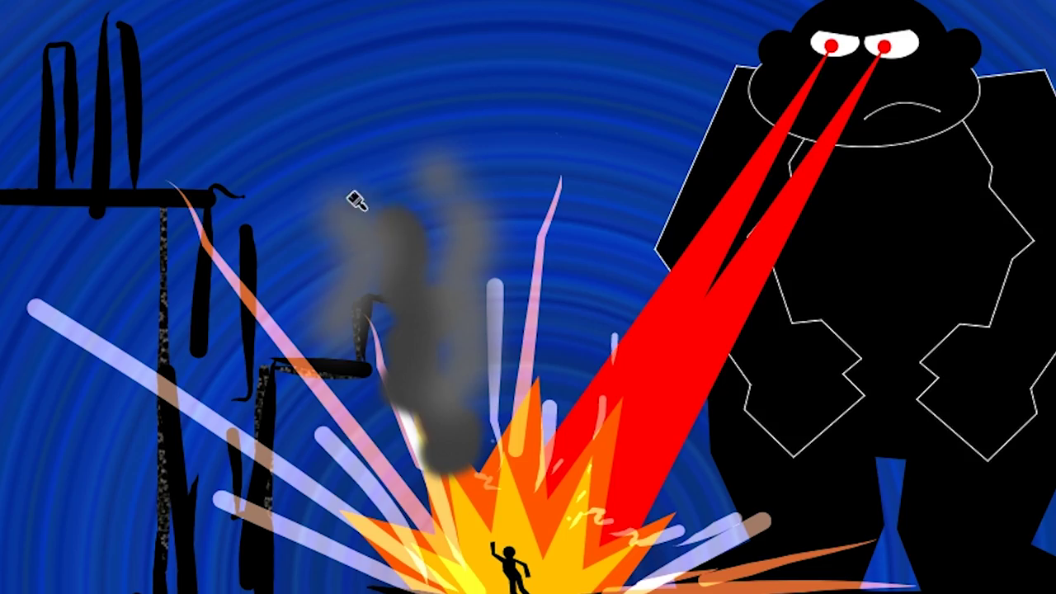
Step: Spray soft grey smoke and orange flames rising from the explosion
left_click_drag(350, 195, 317, 25)
mouse_move(611, 376)
left_mouse_down()
mouse_move(589, 404)
mouse_move(597, 208)
mouse_move(582, 3)
left_mouse_up()
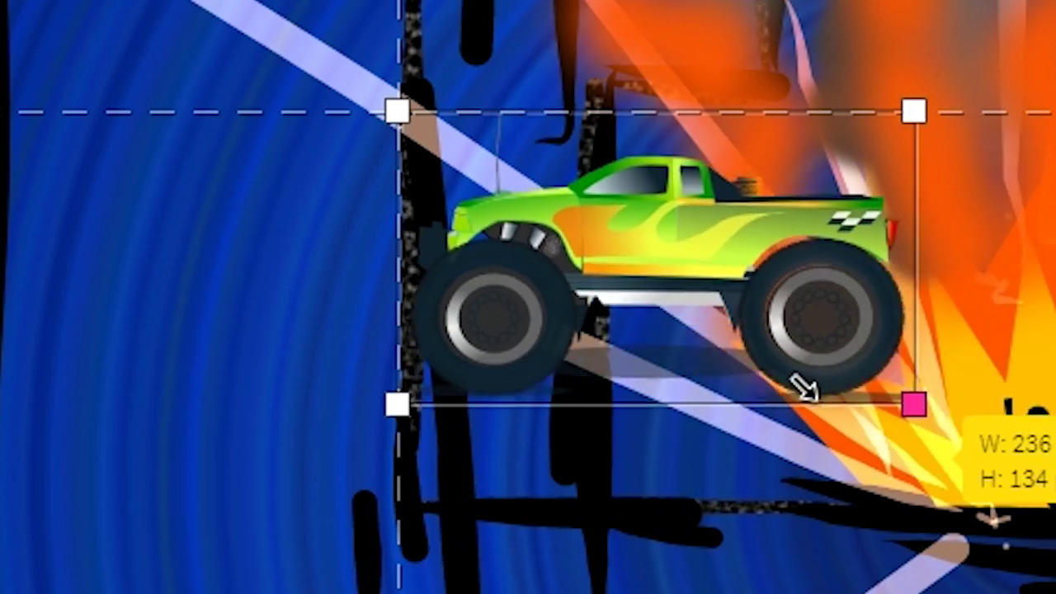
Step: Shrink and place the Monster Truck clipart, and position a Disco-blended, tilted copy over the explosion
left_click_drag(806, 388, 677, 265)
left_click_drag(606, 186, 601, 298)
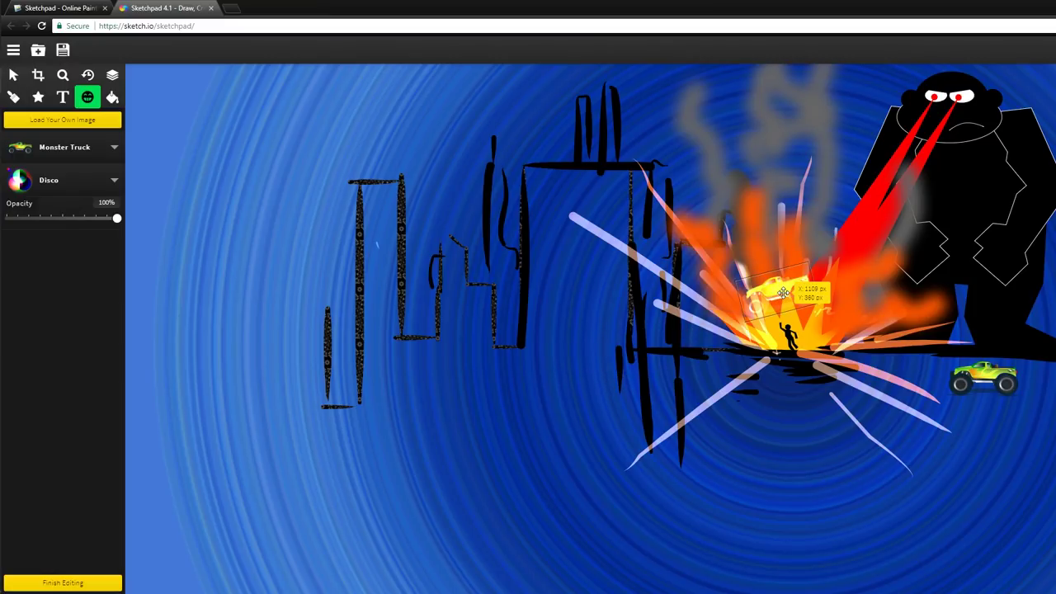
left_click_drag(788, 294, 722, 316)
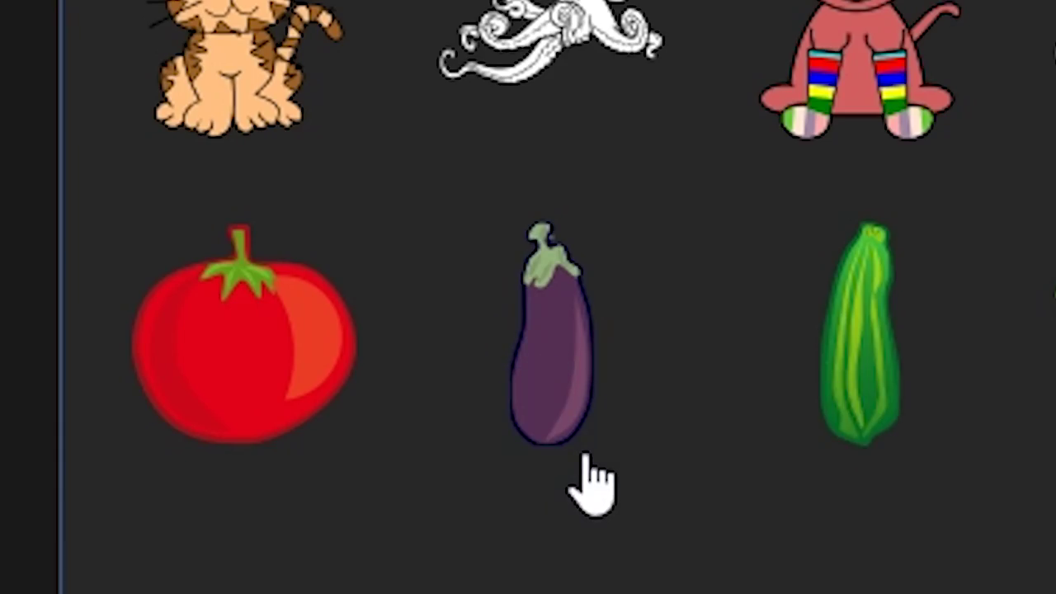
Step: Place the eggplant clipart over Chimpzilla's hand, slightly tilted, and enlarge it
left_click(573, 431)
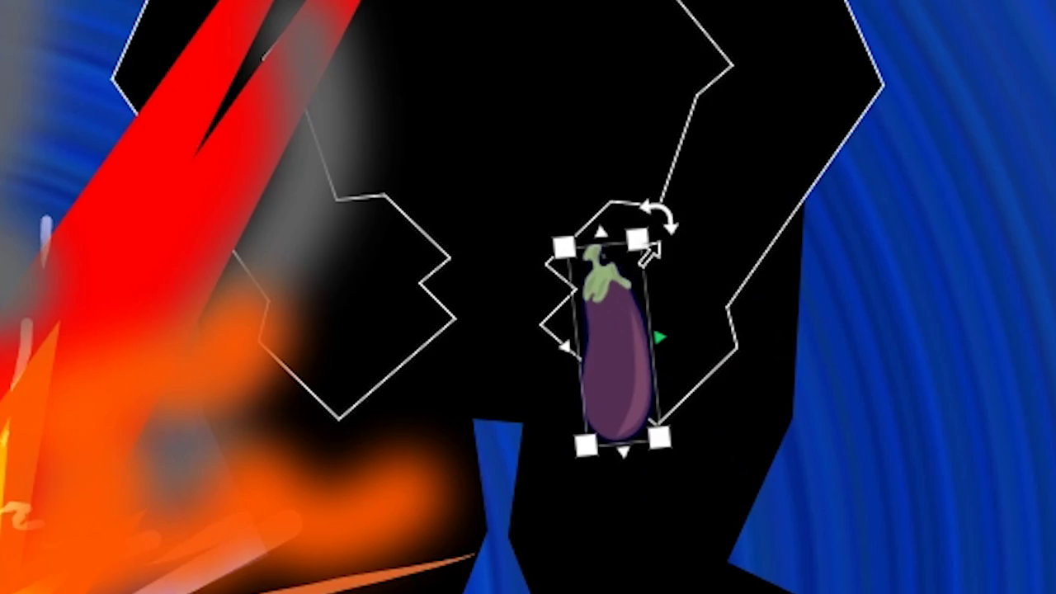
left_click_drag(650, 255, 655, 160)
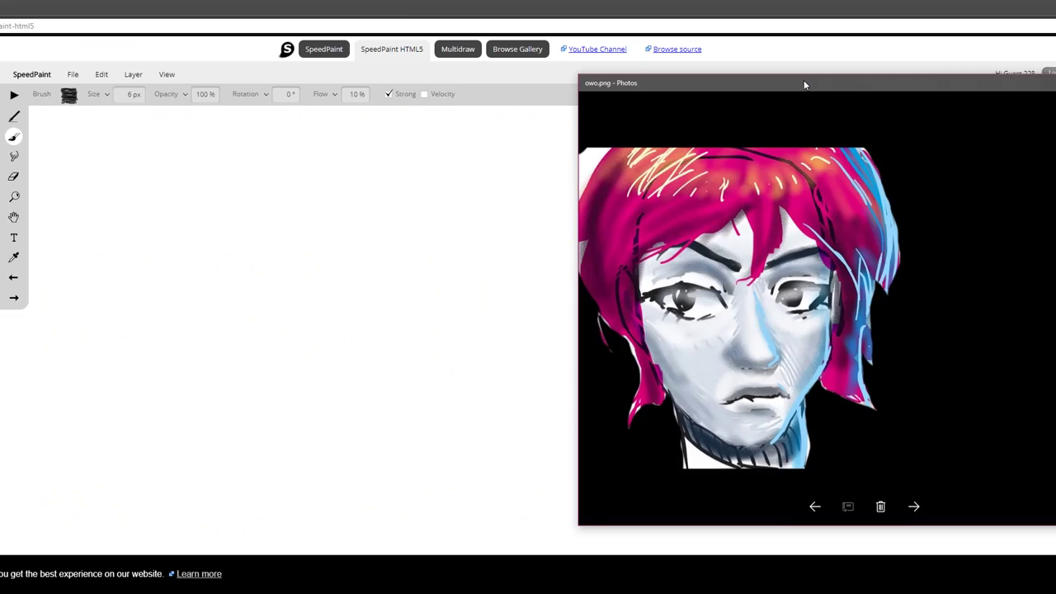
Step: Switch to SpeedPaint HTML5, move the owo.png reference image over the blank canvas to view it, and return to the canvas
left_click_drag(804, 83, 722, 76)
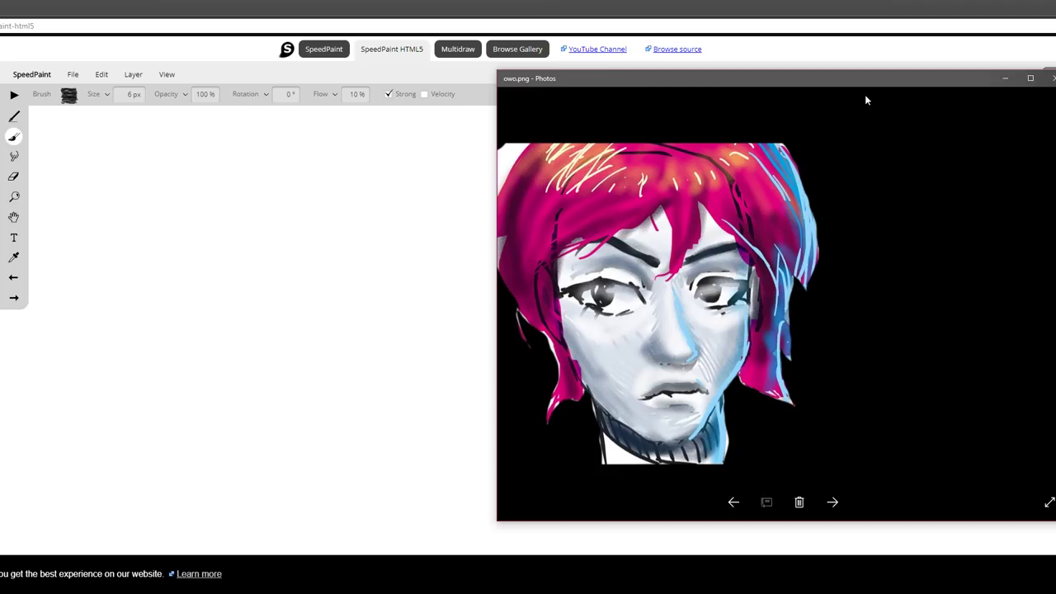
left_click(288, 93)
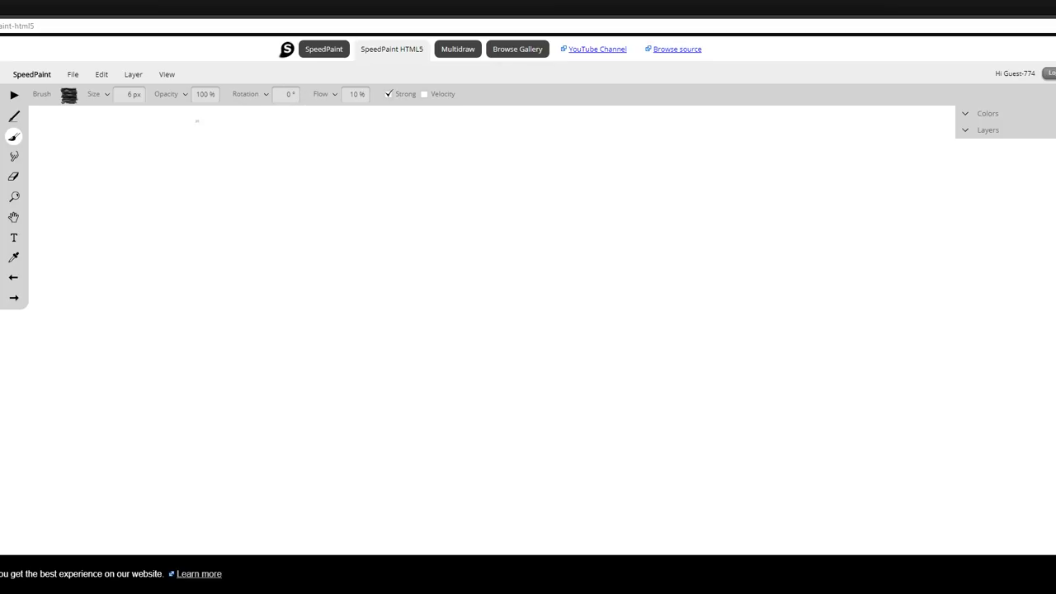
Step: Choose the splatter brush at 28 px and paint a curved test stroke on the canvas
left_click(101, 96)
left_click(68, 95)
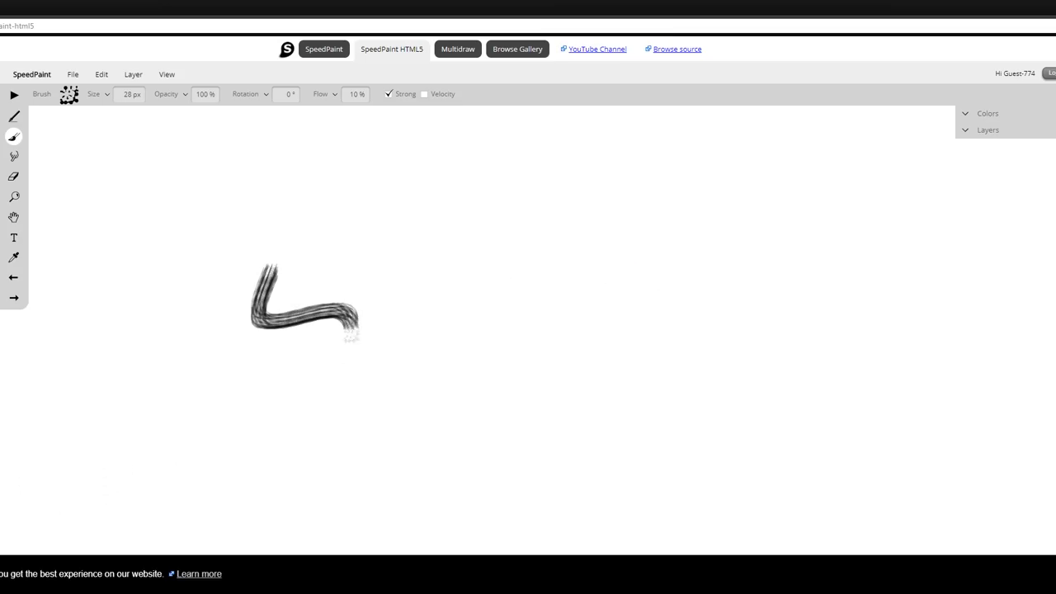
left_click_drag(349, 333, 590, 461)
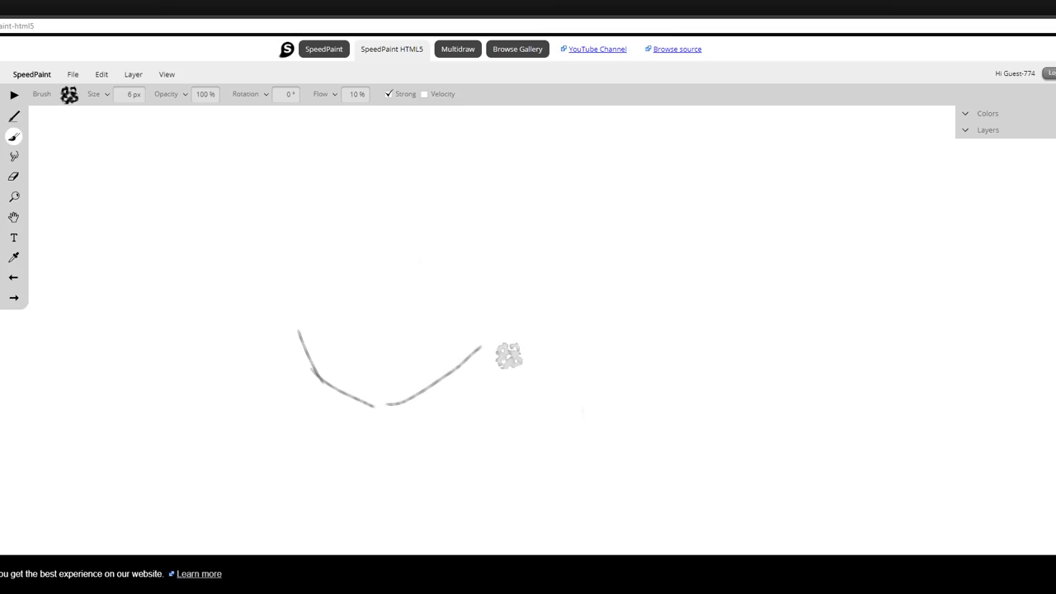
Step: Sketch loose test lines with a textured brush at 6 px, undoing a stray stroke
mouse_move(509, 356)
left_mouse_down()
mouse_move(517, 393)
mouse_move(521, 369)
left_mouse_up()
left_click_drag(607, 377, 680, 412)
key("ctrl+z")
mouse_move(549, 300)
left_mouse_down()
mouse_move(575, 298)
mouse_move(528, 230)
mouse_move(427, 283)
mouse_move(306, 247)
mouse_move(311, 294)
mouse_move(460, 331)
left_mouse_up()
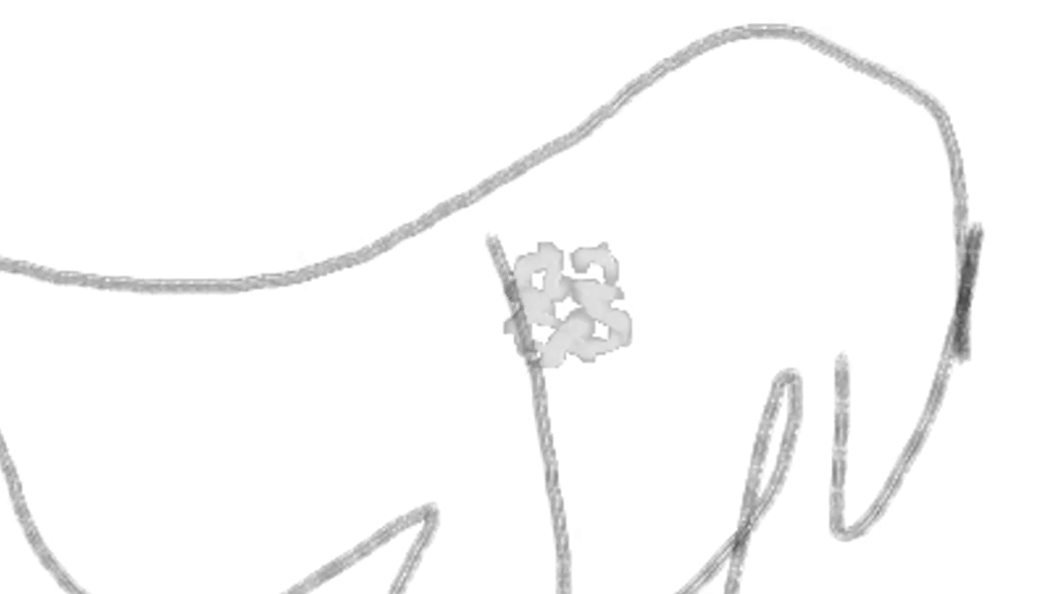
Step: Start a new drawing and sketch a frowning face's eyes and brows with the streaked brush at 6 px
left_click(72, 75)
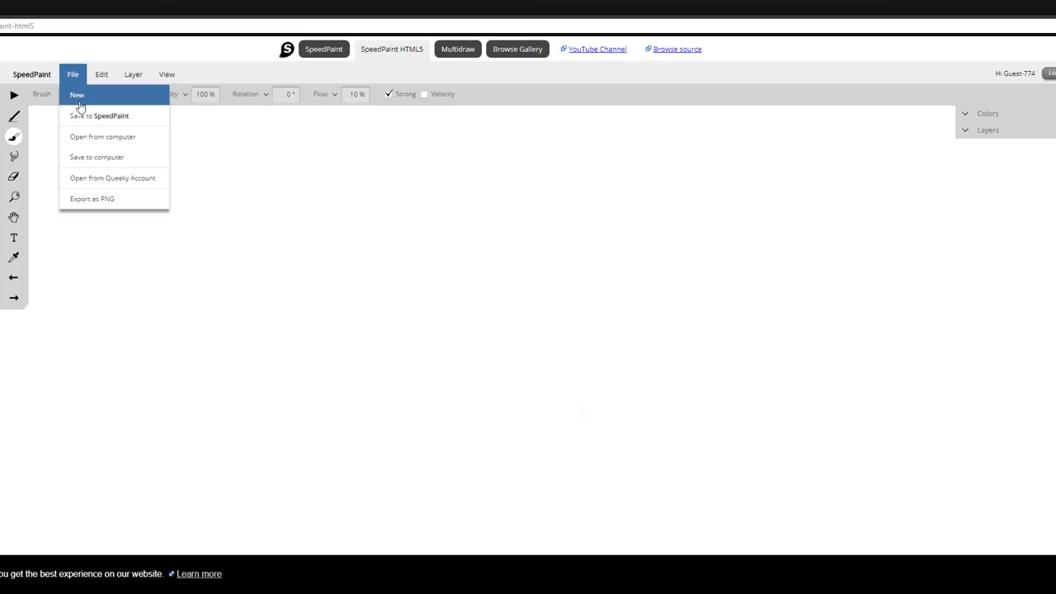
left_click(80, 106)
left_click(69, 95)
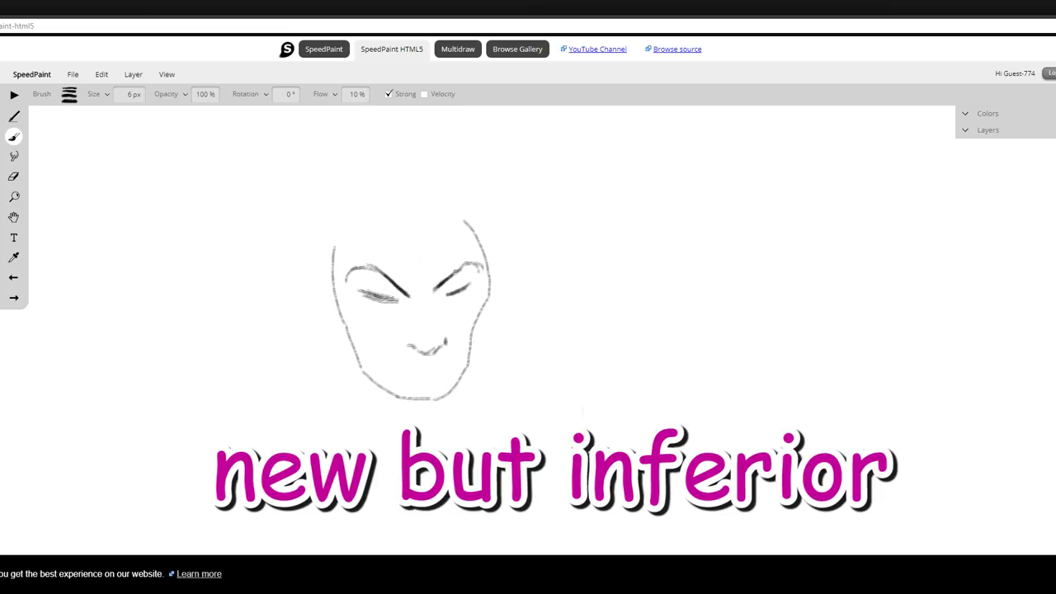
left_click_drag(446, 295, 483, 282)
left_click_drag(349, 293, 398, 299)
left_click_drag(448, 304, 468, 300)
left_click_drag(368, 301, 391, 318)
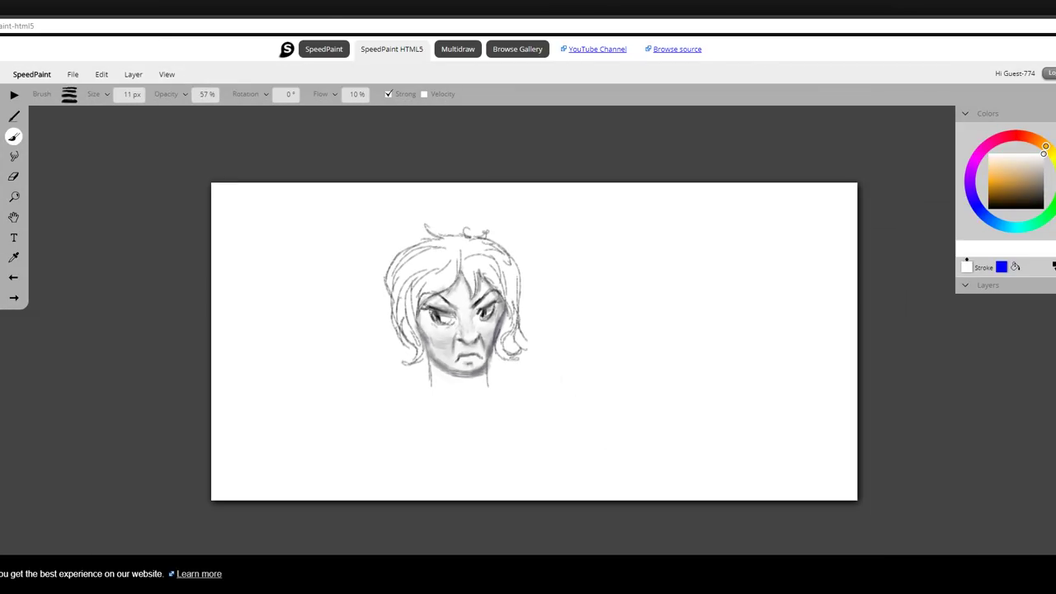
Step: Bring the owo.png reference image beside the portrait for comparison while colouring it, and move it out of the way
left_click_drag(480, 0, 698, 111)
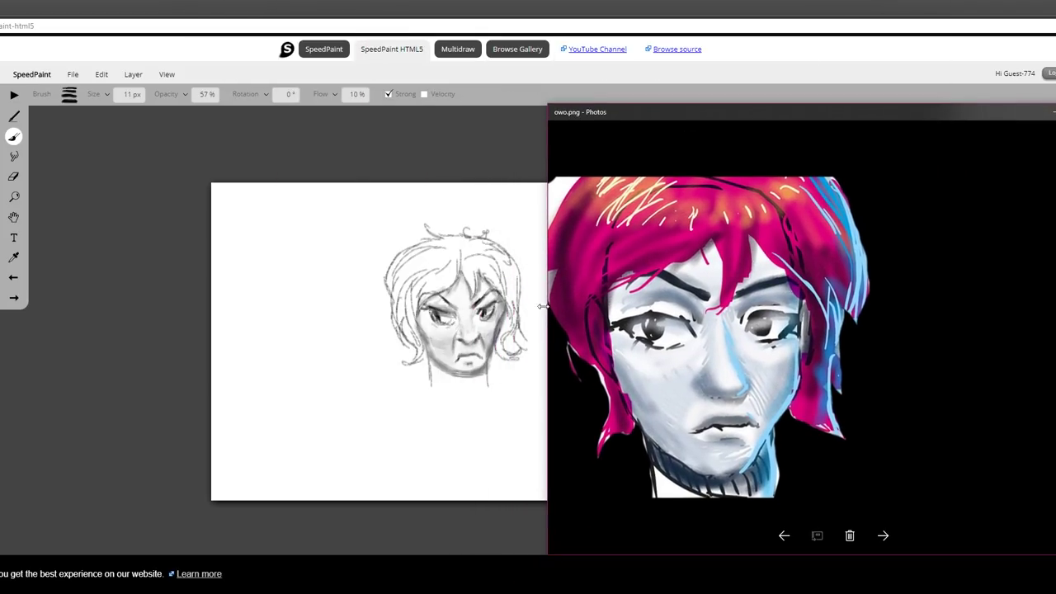
left_click(681, 96)
key("alt+Tab")
left_click_drag(715, 117, 719, 99)
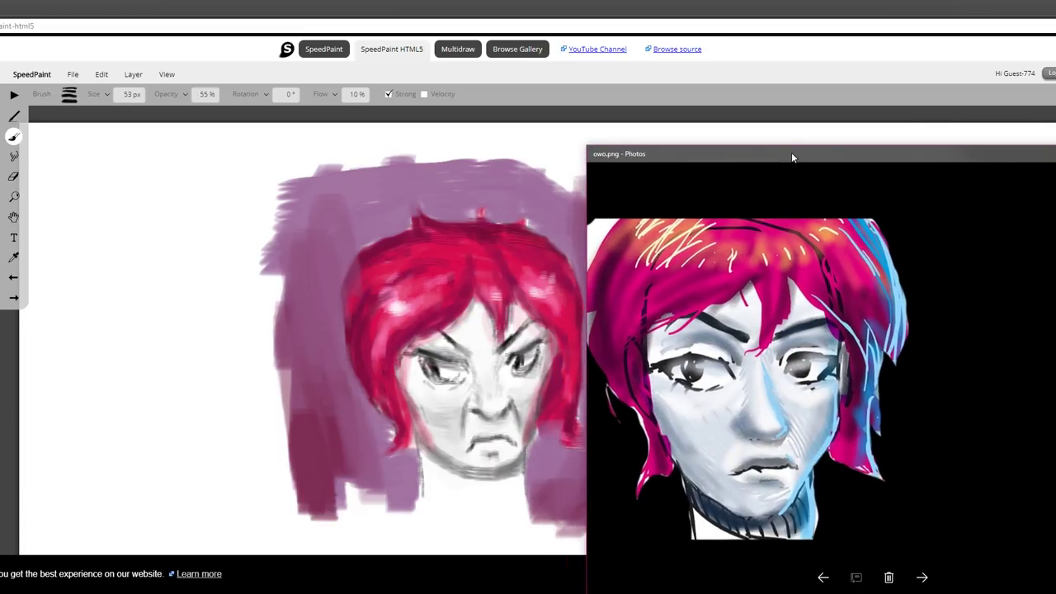
left_click_drag(792, 151, 792, 137)
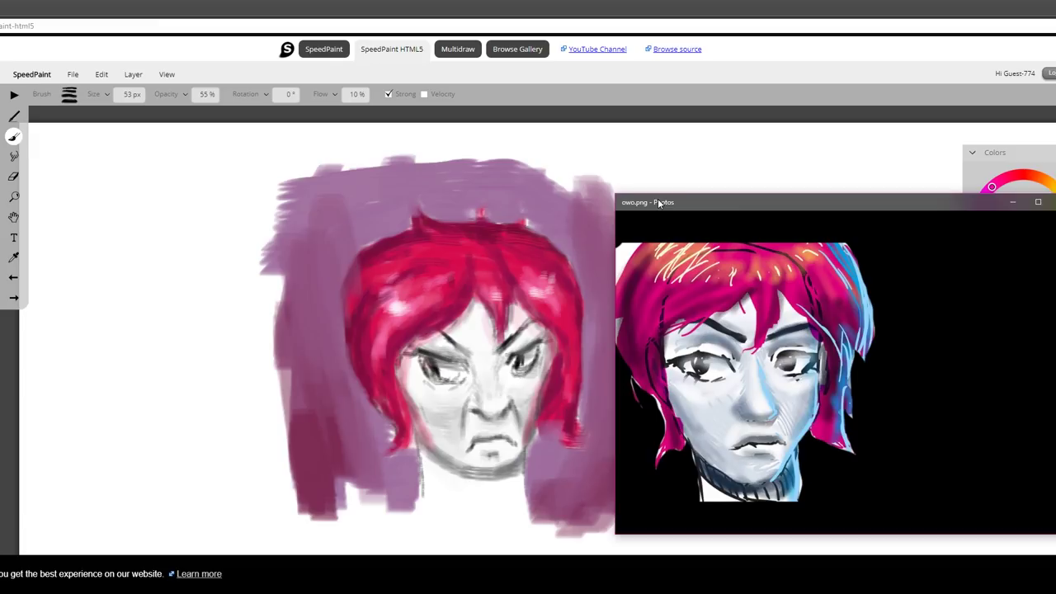
left_click_drag(660, 203, 429, 0)
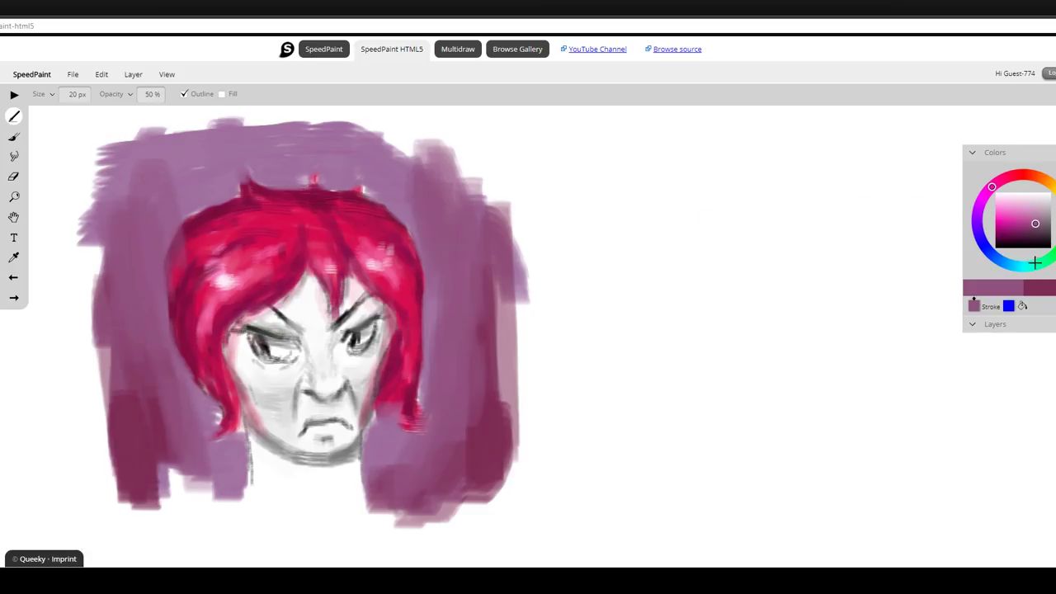
Step: Set the line tool to a very dark purple stroke with 100% opacity and 4 px size
left_click_drag(1033, 224, 1037, 241)
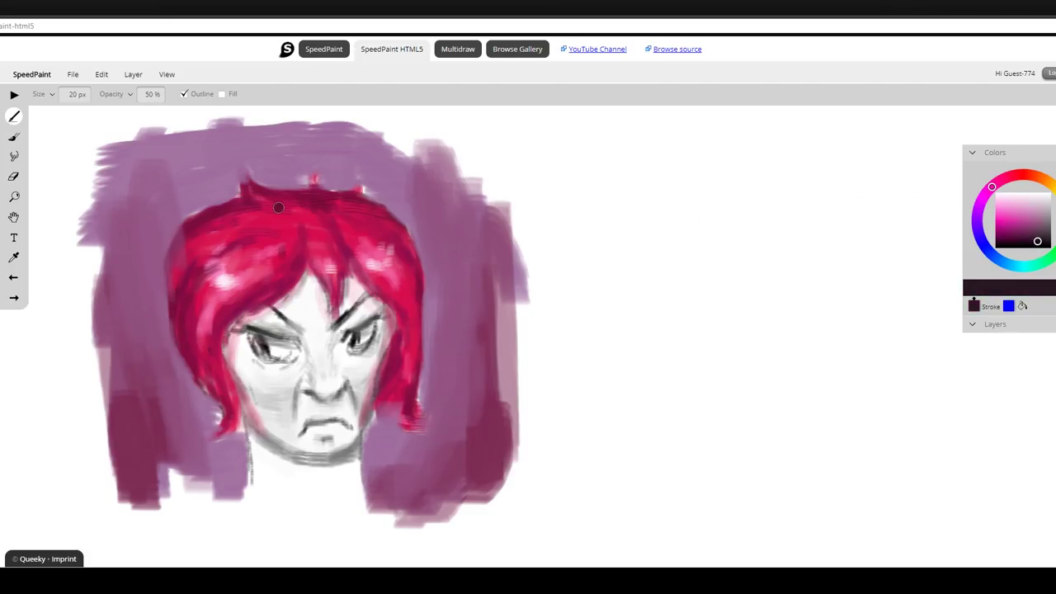
left_click_drag(129, 94, 226, 114)
left_click_drag(51, 94, 79, 114)
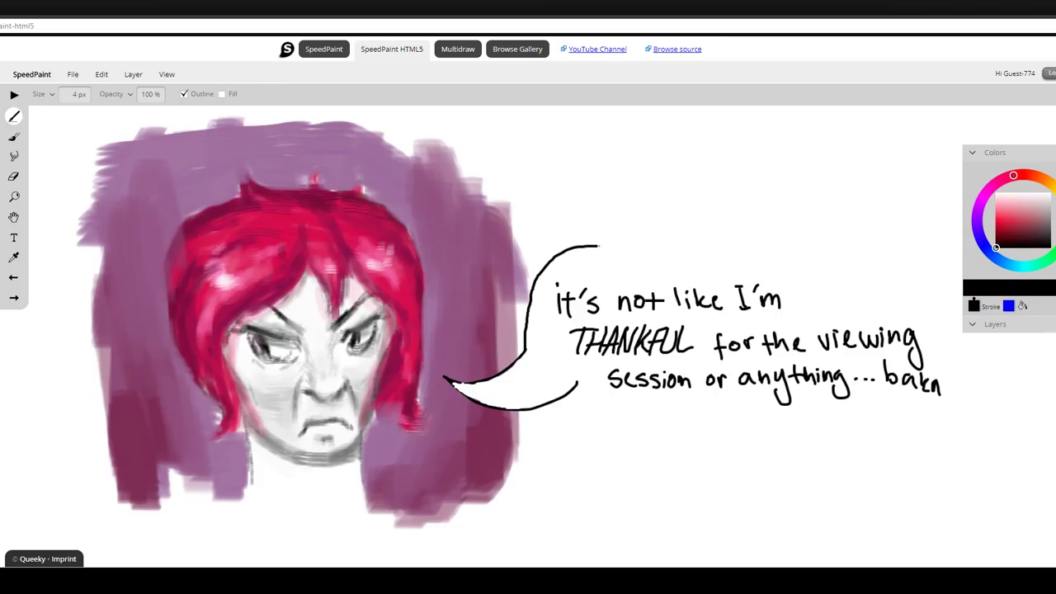
Step: Outline the speech bubble around the handwritten text beside the portrait
left_click_drag(597, 247, 830, 257)
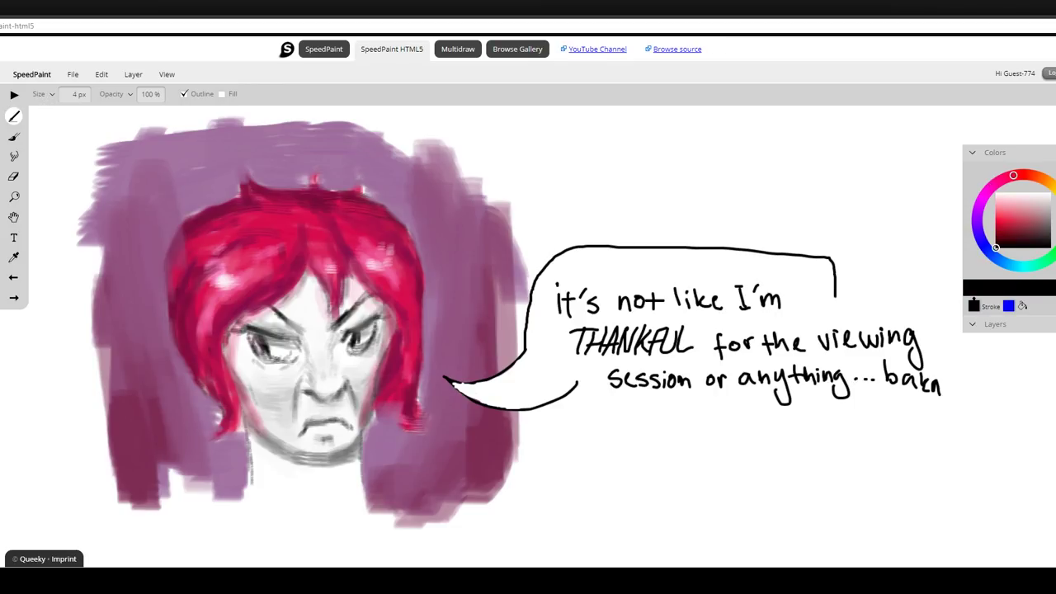
mouse_move(978, 397)
left_mouse_down()
mouse_move(974, 434)
mouse_move(677, 435)
left_mouse_up()
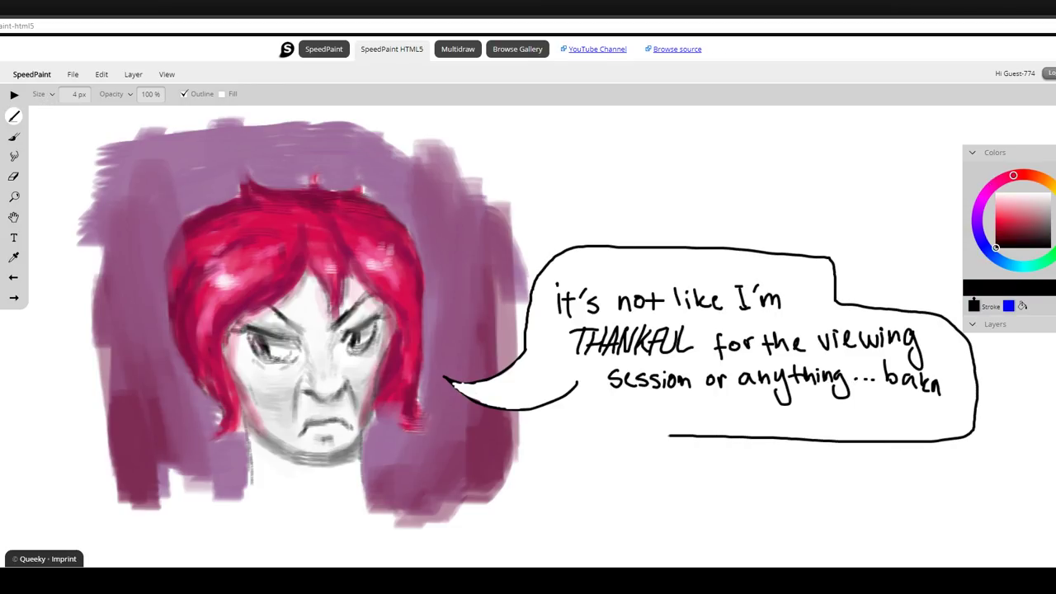